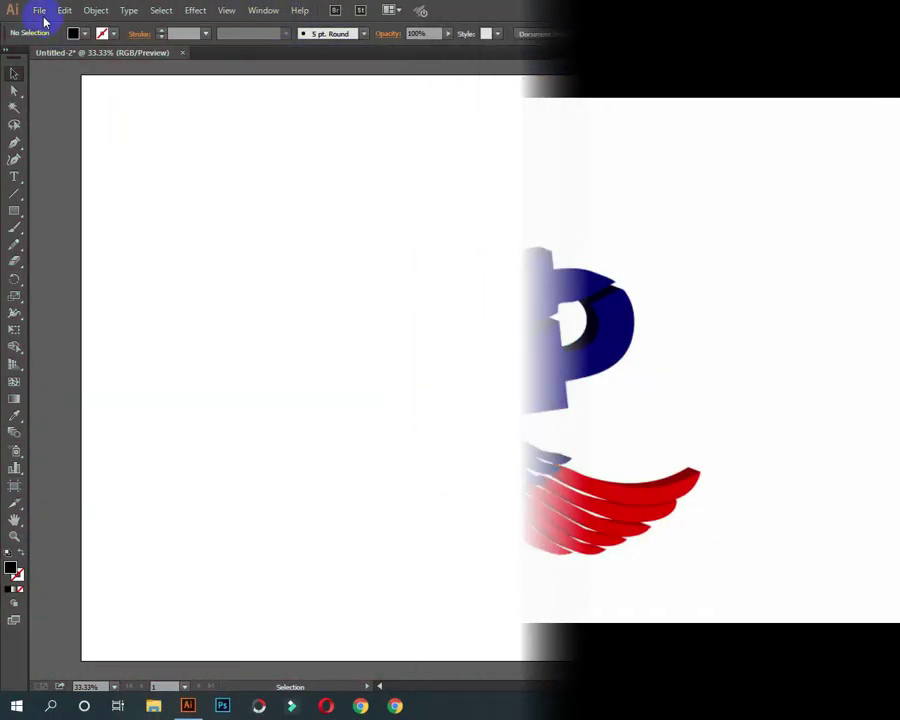
- Create a new 2500 × 2500 pt document with High (300 ppi) raster effects
{"action": "left_click", "coordinate": [38, 10]}
{"action": "left_click", "coordinate": [358, 342]}
{"action": "type", "text": "2500"}
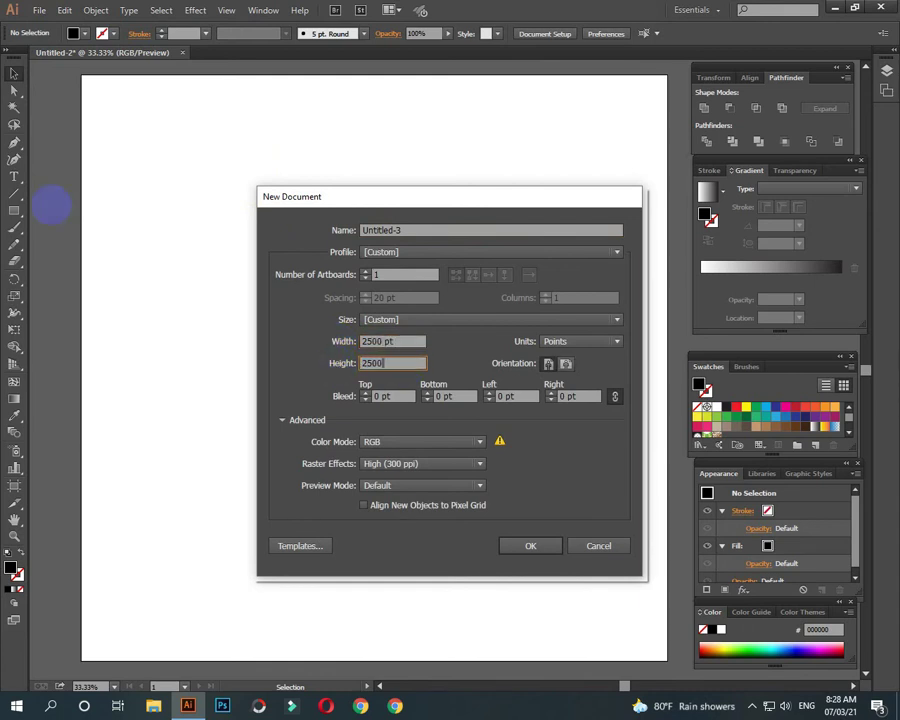
{"action": "left_click", "coordinate": [479, 443]}
{"action": "left_click", "coordinate": [481, 465]}
{"action": "left_click", "coordinate": [531, 547]}
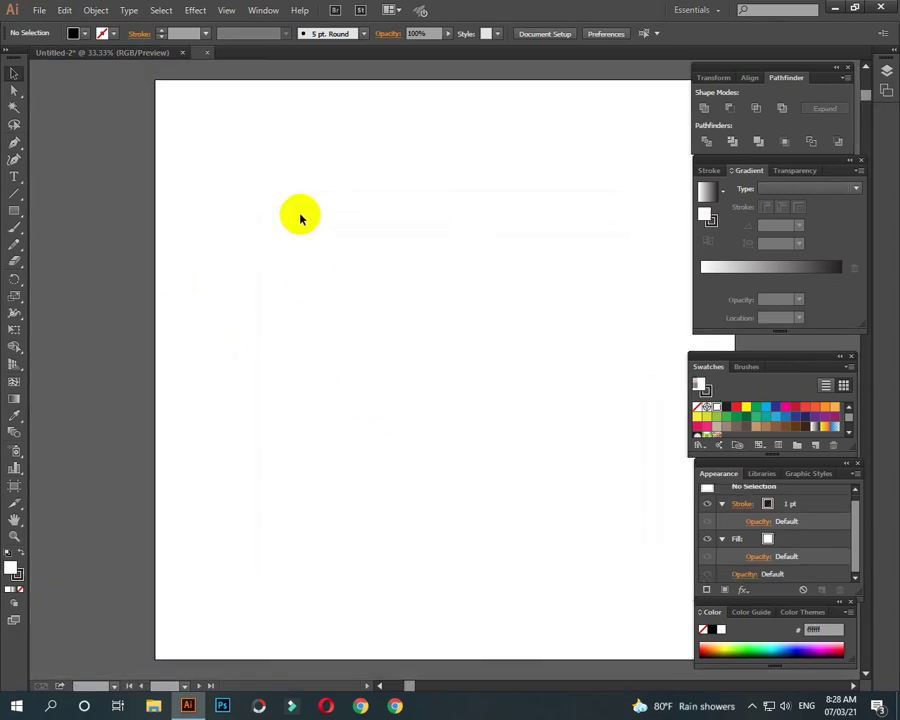
- Draw a large black-filled, strokeless circle near the artboard centre
{"action": "left_click_drag", "start_coordinate": [334, 317], "coordinate": [340, 314]}
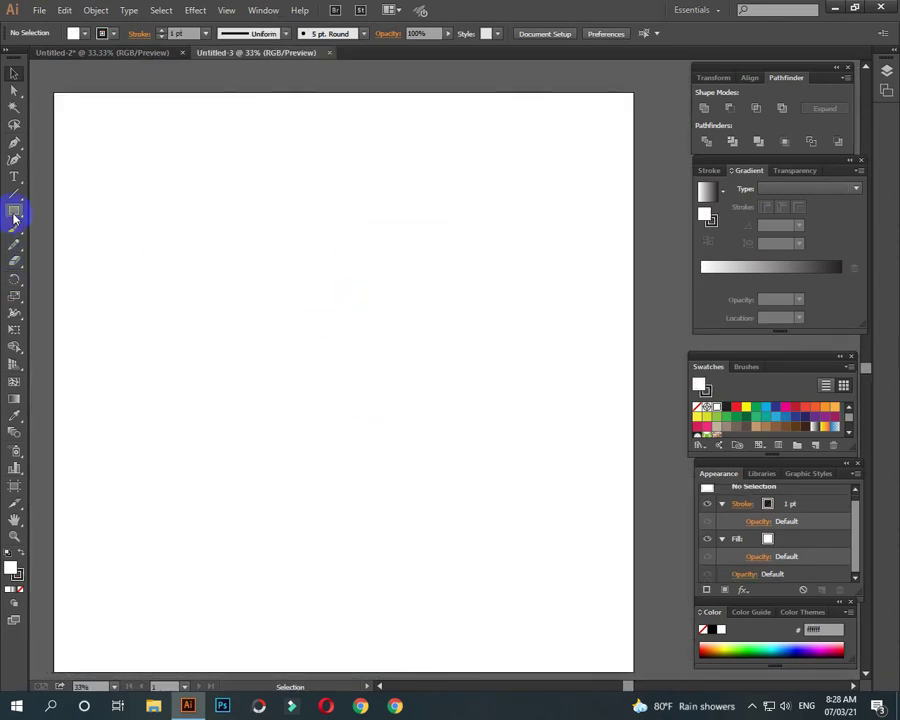
{"action": "left_click_drag", "start_coordinate": [14, 213], "coordinate": [88, 245]}
{"action": "left_click", "coordinate": [82, 33]}
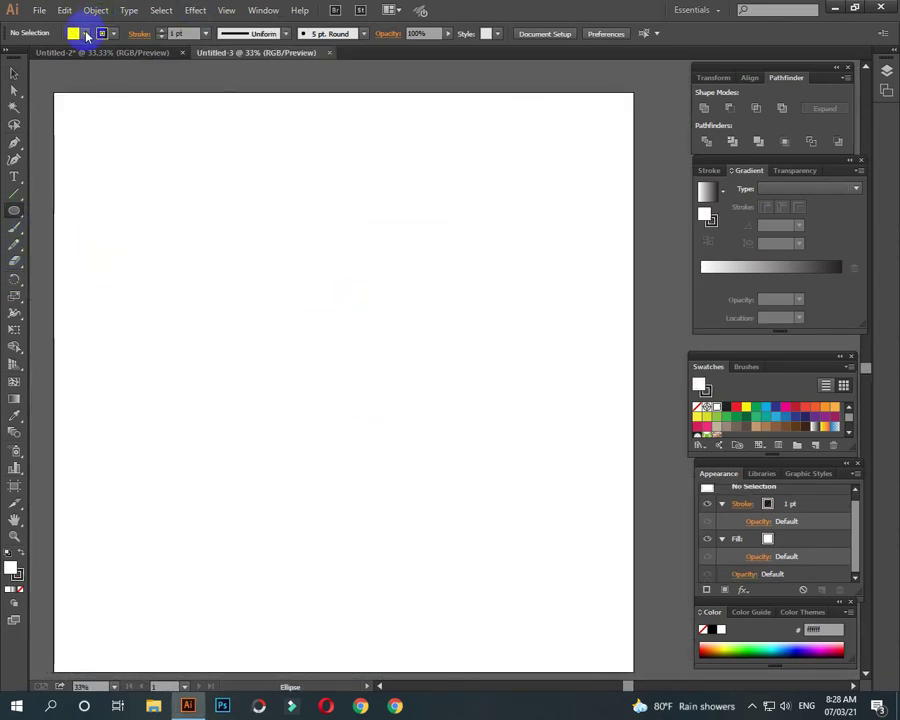
{"action": "left_click", "coordinate": [37, 60]}
{"action": "left_click", "coordinate": [112, 33]}
{"action": "left_click", "coordinate": [10, 57]}
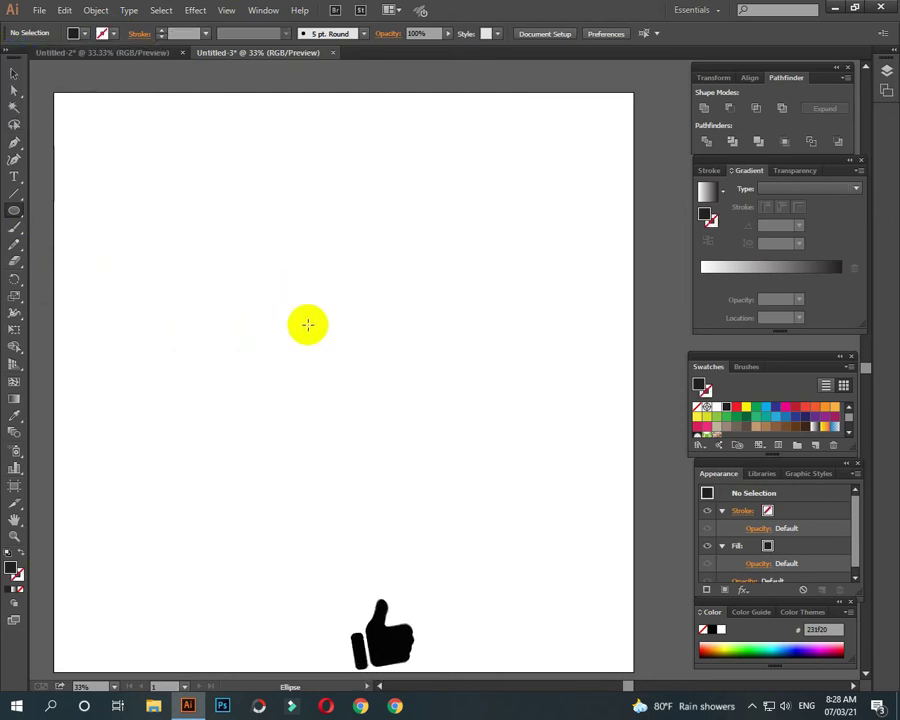
{"action": "left_click_drag", "start_coordinate": [324, 345], "coordinate": [447, 468]}
- Cut a smaller concentric circle out to form a ring, then draw a thin vertical bar across it
{"action": "left_click", "coordinate": [14, 73]}
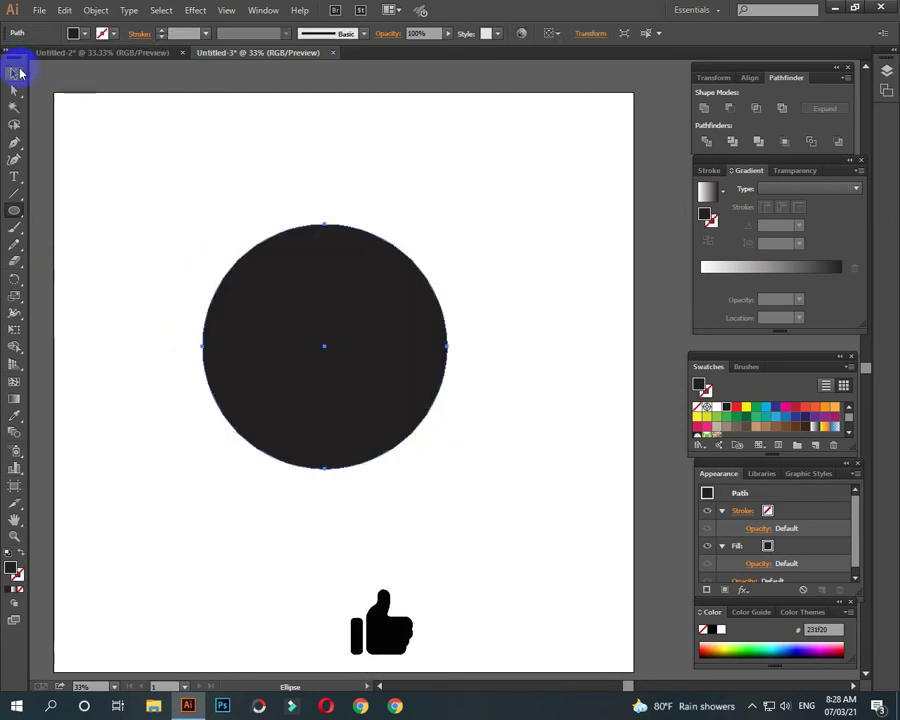
{"action": "left_click", "coordinate": [325, 335]}
{"action": "key", "text": "ctrl+shift+b"}
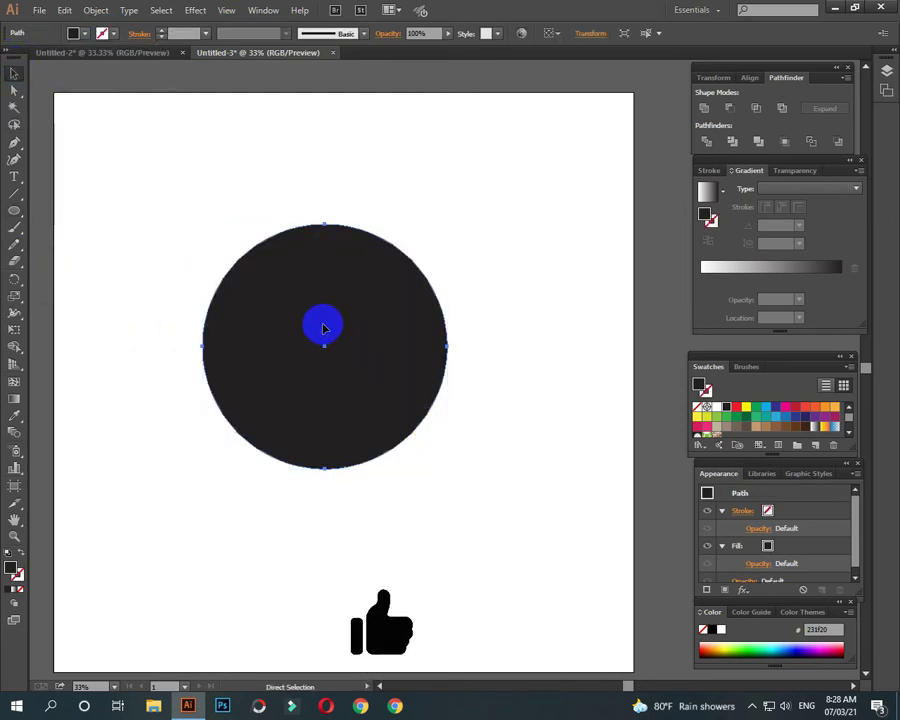
{"action": "left_click_drag", "start_coordinate": [203, 224], "coordinate": [250, 272]}
{"action": "mouse_move", "coordinate": [221, 201]}
{"action": "left_mouse_down"}
{"action": "mouse_move", "coordinate": [402, 408]}
{"action": "mouse_move", "coordinate": [414, 393]}
{"action": "left_mouse_up"}
{"action": "left_click", "coordinate": [729, 107]}
{"action": "left_click", "coordinate": [397, 392]}
{"action": "left_click", "coordinate": [496, 401]}
{"action": "left_click", "coordinate": [14, 210]}
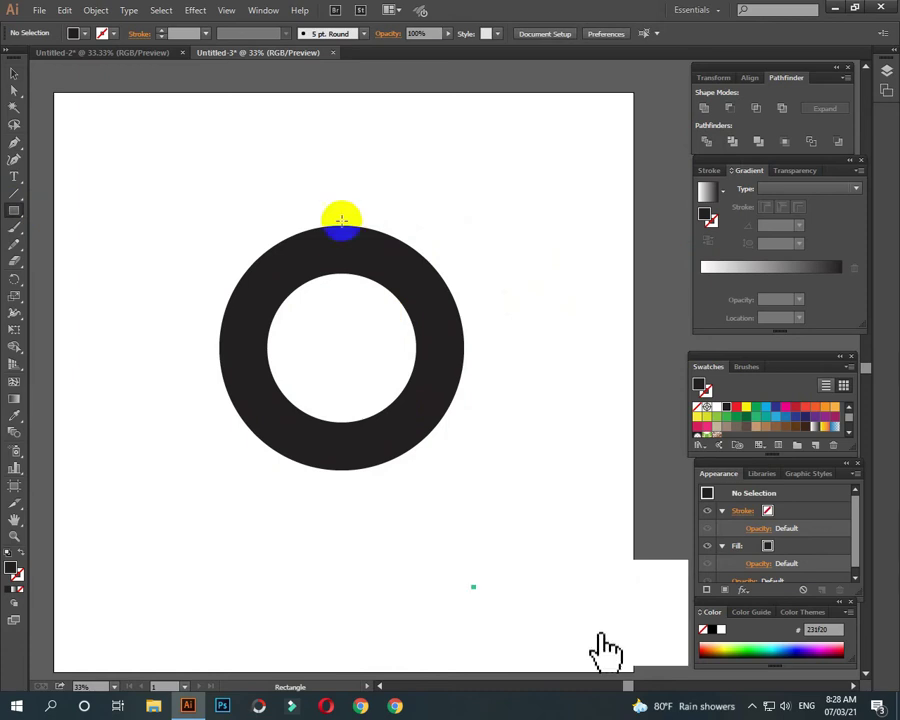
{"action": "left_click_drag", "start_coordinate": [333, 210], "coordinate": [344, 482]}
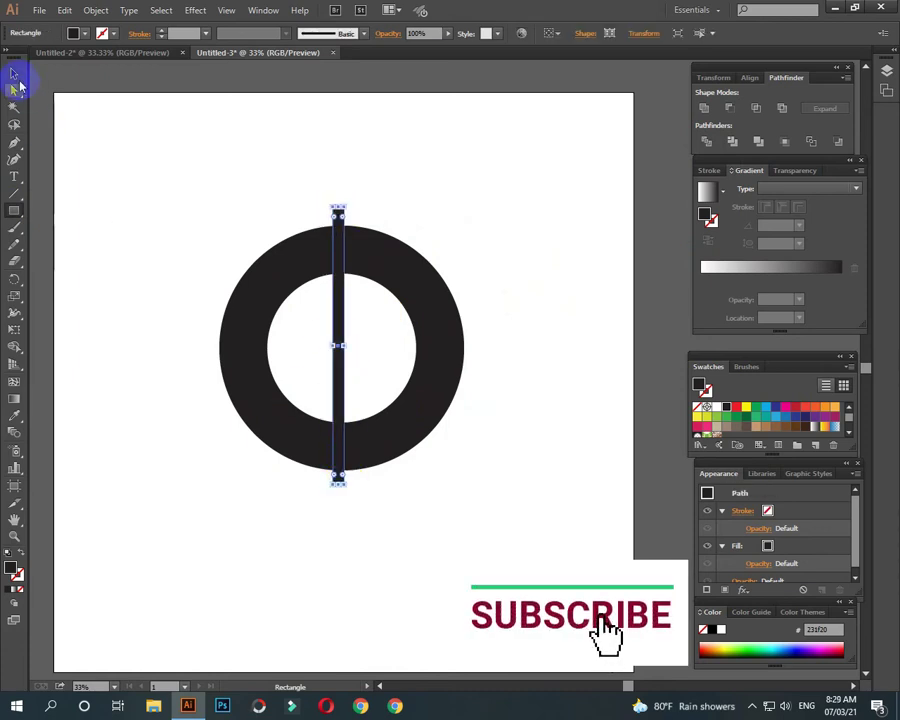
- Centre the thin bar horizontally and vertically on the ring
{"action": "left_click", "coordinate": [15, 75]}
{"action": "left_click_drag", "start_coordinate": [262, 206], "coordinate": [446, 378]}
{"action": "left_click", "coordinate": [548, 33]}
{"action": "left_click", "coordinate": [431, 70]}
{"action": "left_click", "coordinate": [517, 70]}
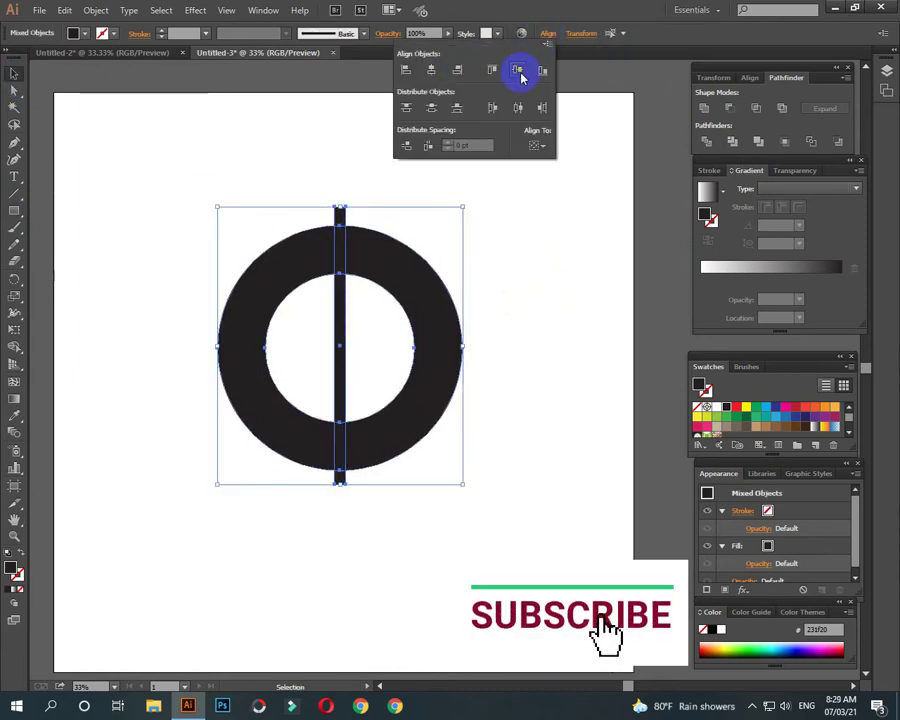
{"action": "left_click", "coordinate": [402, 334], "text": "shift"}
- Make rotated copies of the bar at 30° intervals, repeating with Ctrl+D
{"action": "double_click", "coordinate": [16, 282]}
{"action": "left_click", "coordinate": [483, 511]}
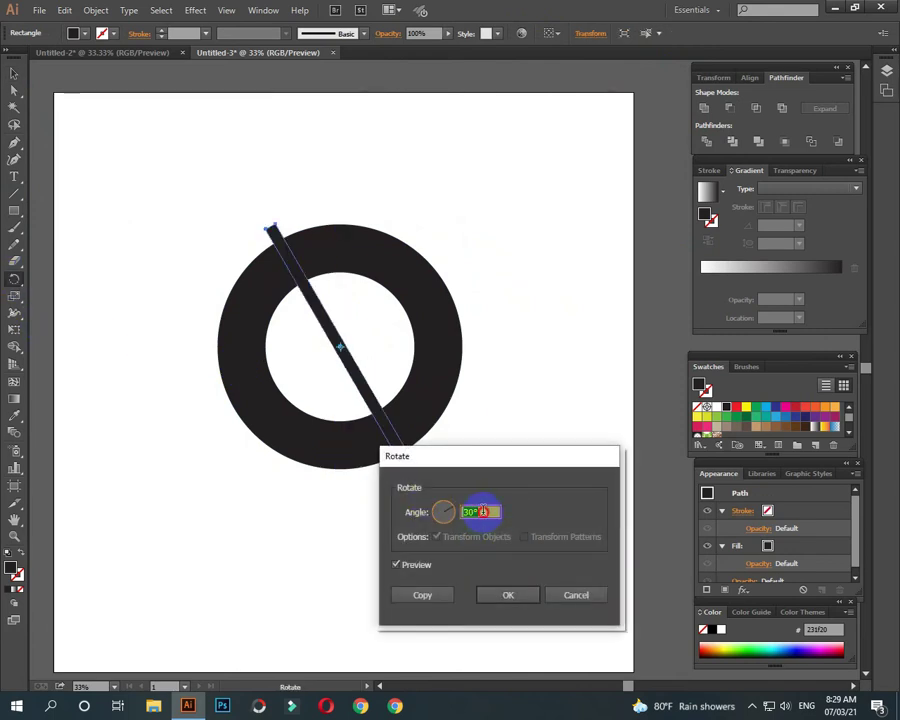
{"action": "left_click", "coordinate": [426, 595]}
{"action": "key", "text": "ctrl+d"}
{"action": "key", "text": "ctrl+d"}
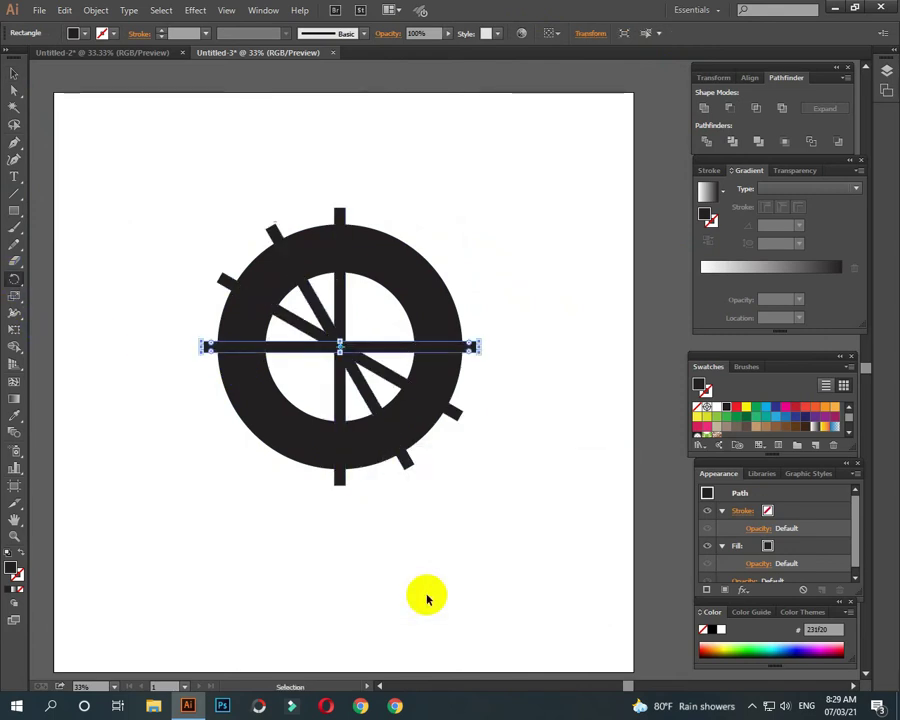
{"action": "key", "text": "ctrl+d"}
{"action": "key", "text": "ctrl+d"}
- Subtract the spokes from the ring with Minus Front and nudge the result down
{"action": "left_click_drag", "start_coordinate": [140, 142], "coordinate": [384, 378]}
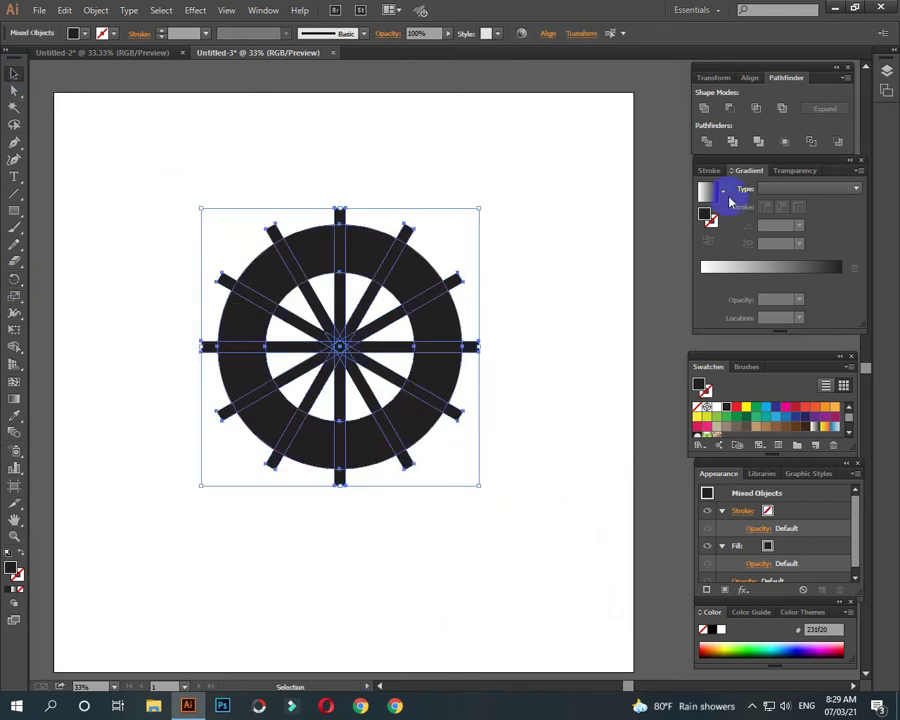
{"action": "left_click", "coordinate": [447, 380], "text": "shift"}
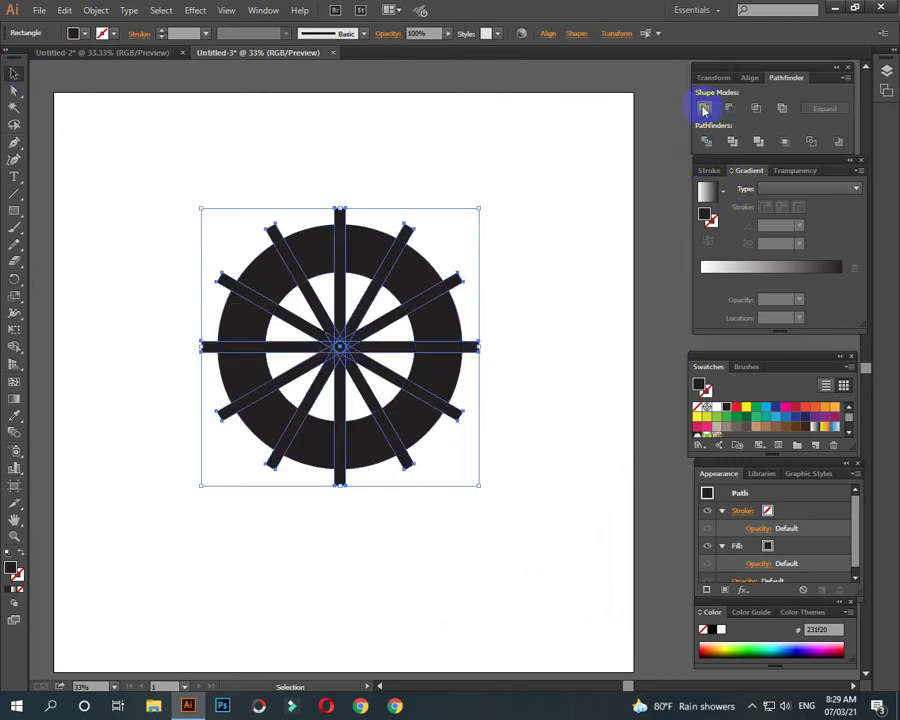
{"action": "left_click", "coordinate": [728, 108]}
{"action": "left_click", "coordinate": [470, 336]}
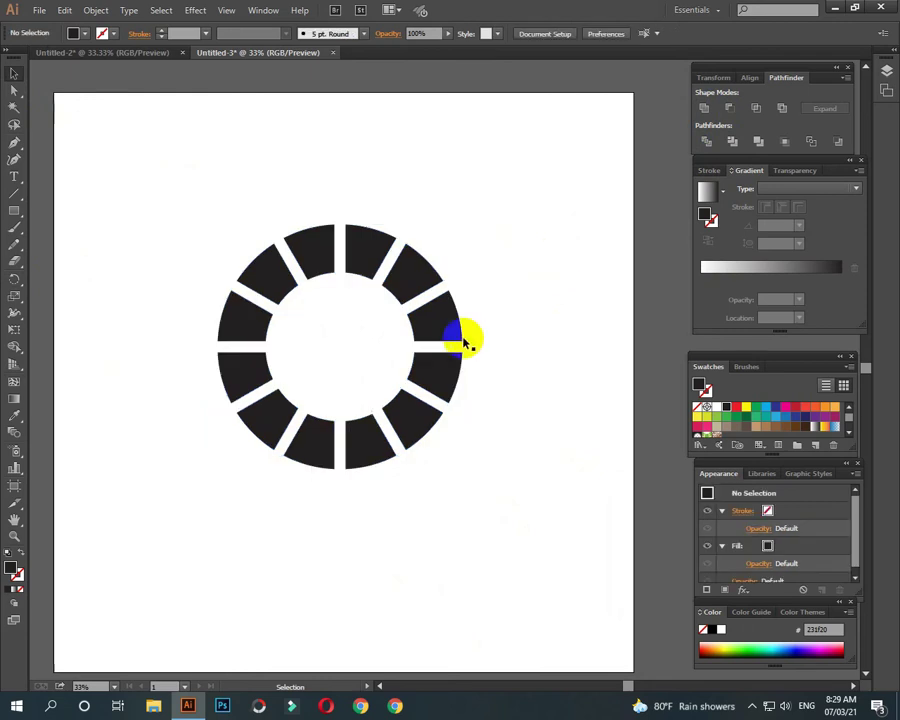
{"action": "left_click_drag", "start_coordinate": [446, 325], "coordinate": [441, 345]}
- Ungroup the ring and fill the lower-left bottom segment green
{"action": "right_click", "coordinate": [421, 346]}
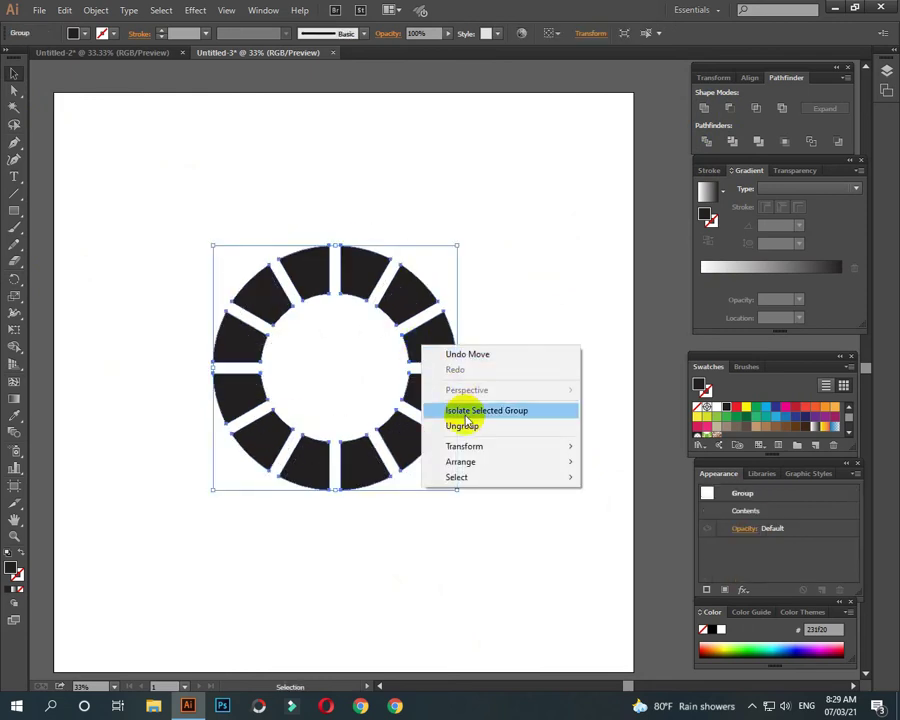
{"action": "right_click", "coordinate": [424, 340]}
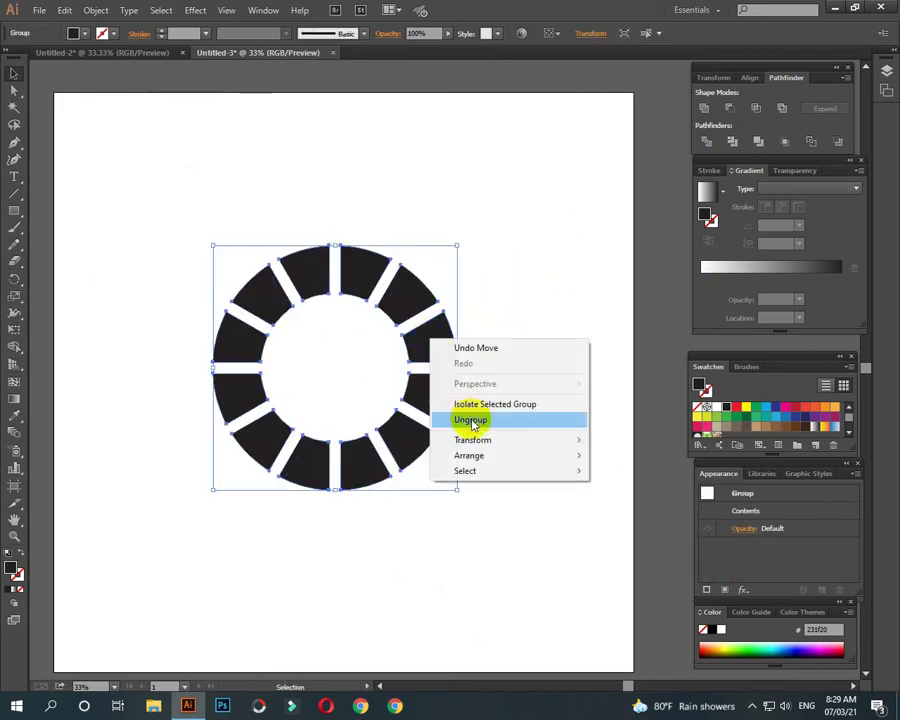
{"action": "left_click", "coordinate": [468, 420]}
{"action": "left_click", "coordinate": [322, 461]}
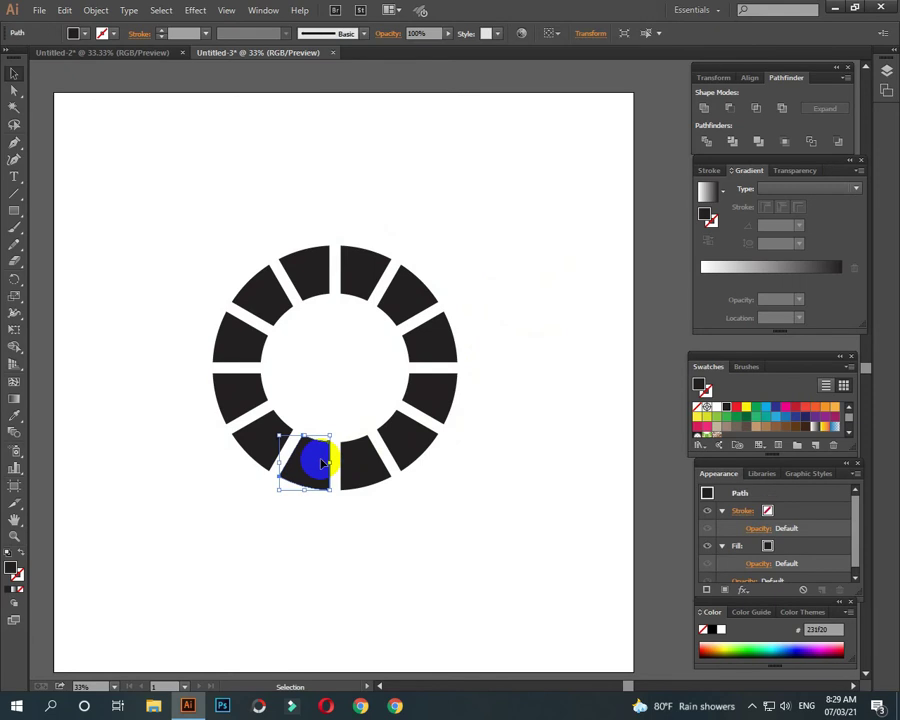
{"action": "left_click", "coordinate": [760, 413]}
{"action": "left_click", "coordinate": [442, 494]}
- Give the remaining ring segments a white-to-black linear gradient fill
{"action": "left_click_drag", "start_coordinate": [175, 205], "coordinate": [422, 470]}
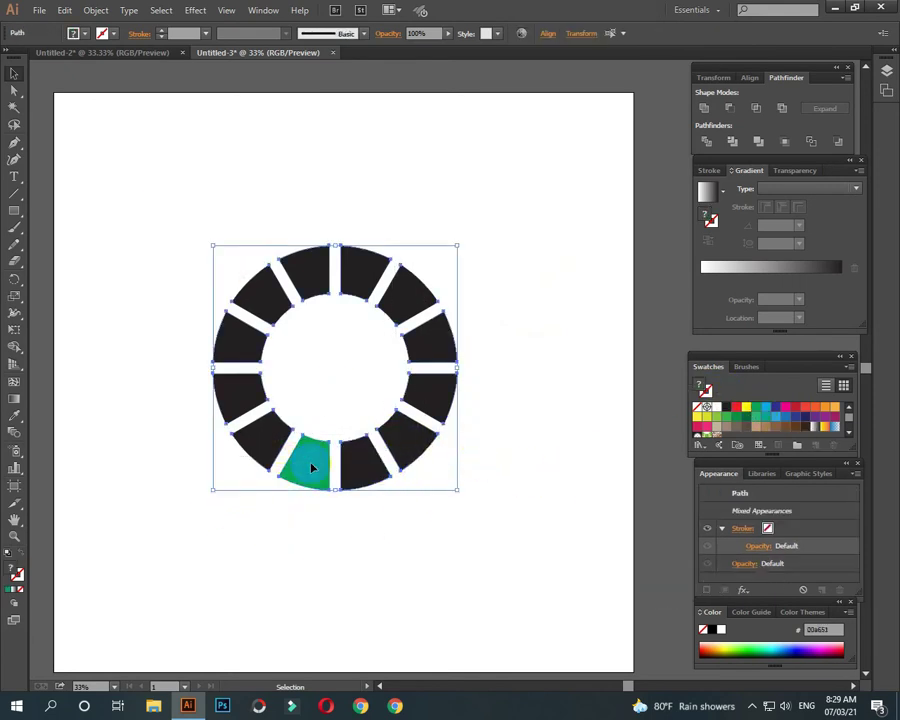
{"action": "right_click", "coordinate": [354, 458]}
{"action": "left_click", "coordinate": [398, 448]}
{"action": "left_click", "coordinate": [705, 267]}
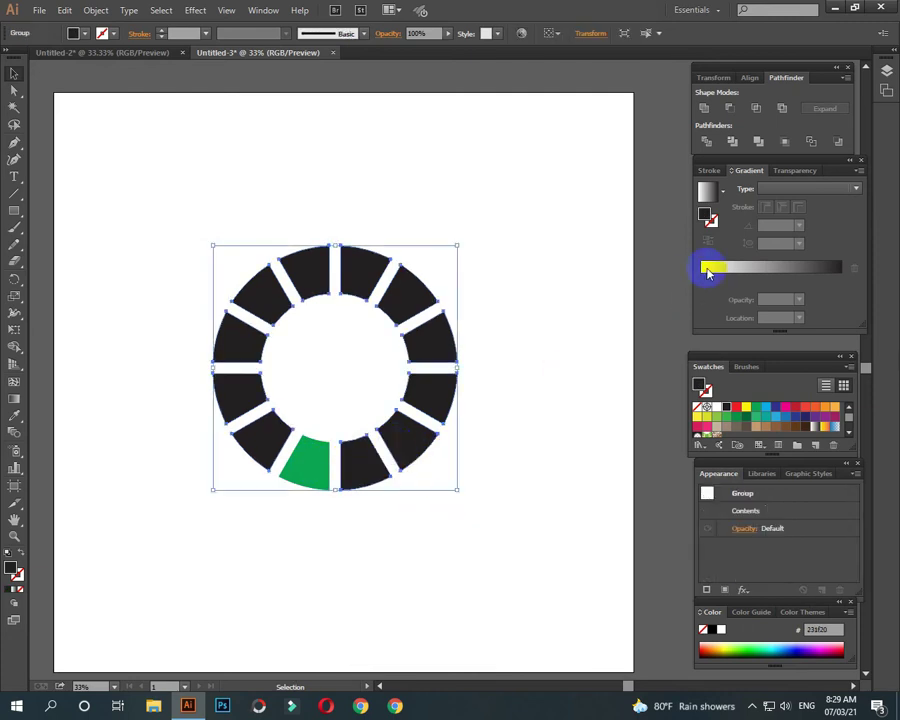
{"action": "left_click", "coordinate": [15, 399]}
{"action": "left_click", "coordinate": [321, 489]}
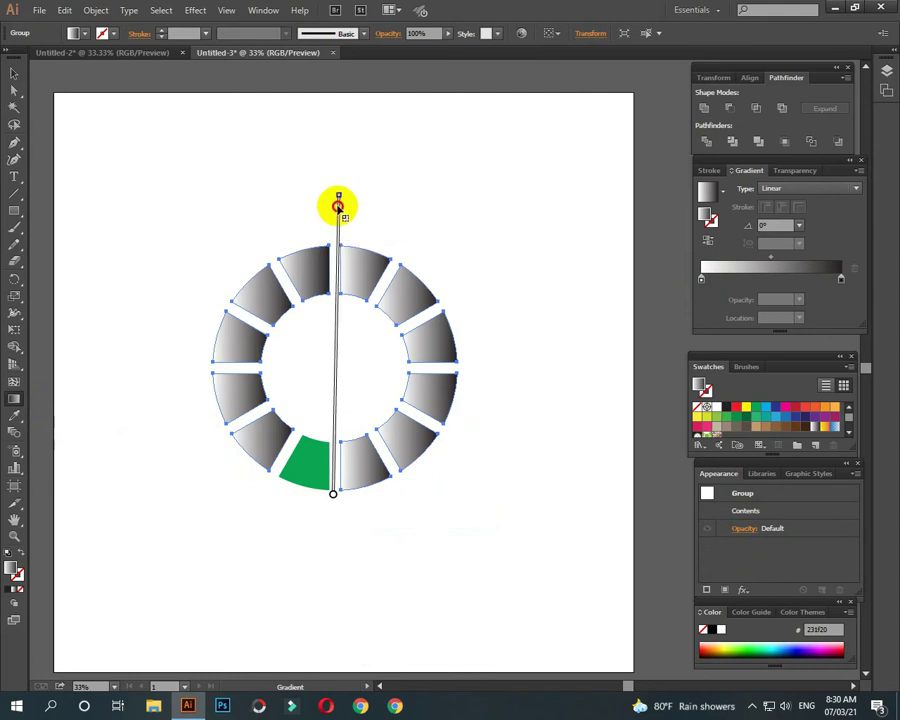
- Run the gradient vertically across the ring, dark at the top and light at the bottom
{"action": "left_click_drag", "start_coordinate": [331, 495], "coordinate": [338, 205]}
{"action": "left_click_drag", "start_coordinate": [339, 484], "coordinate": [333, 255]}
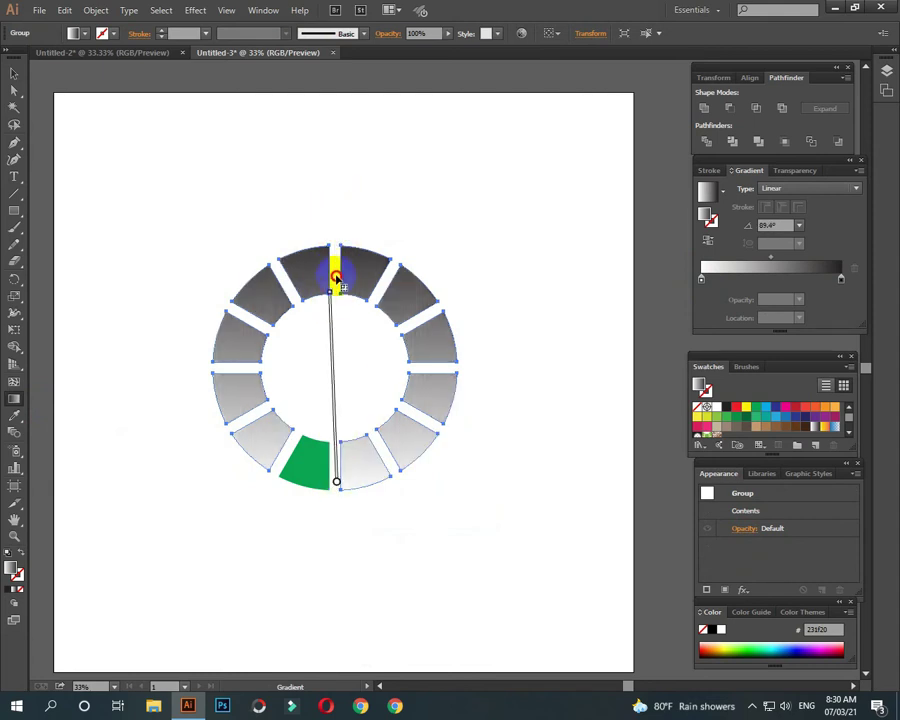
{"action": "left_click_drag", "start_coordinate": [334, 430], "coordinate": [335, 282]}
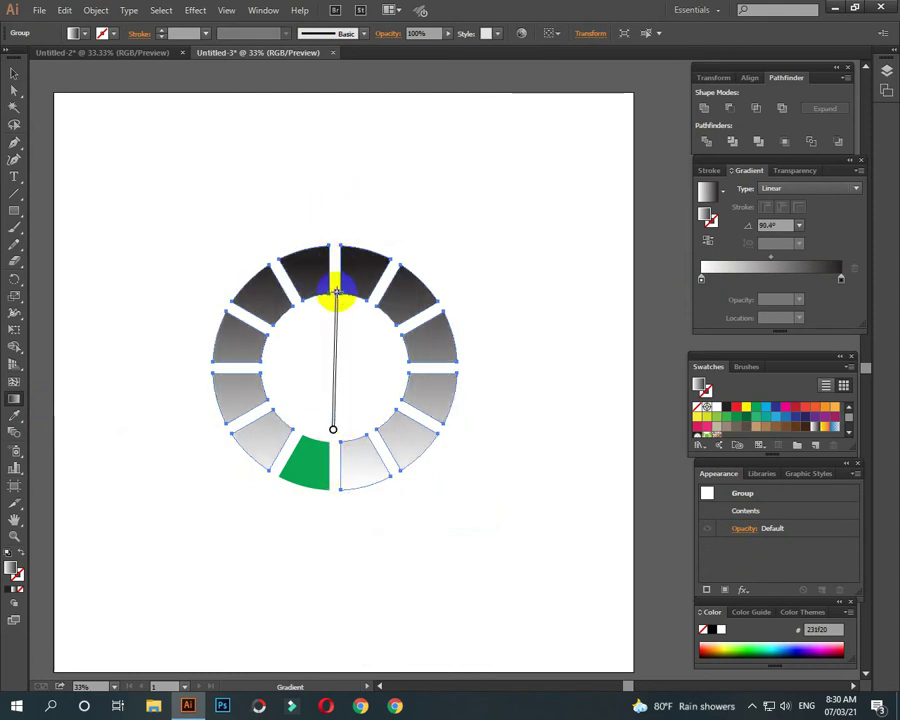
{"action": "left_click_drag", "start_coordinate": [337, 517], "coordinate": [337, 263]}
{"action": "left_click_drag", "start_coordinate": [334, 486], "coordinate": [336, 221]}
{"action": "left_click", "coordinate": [14, 73]}
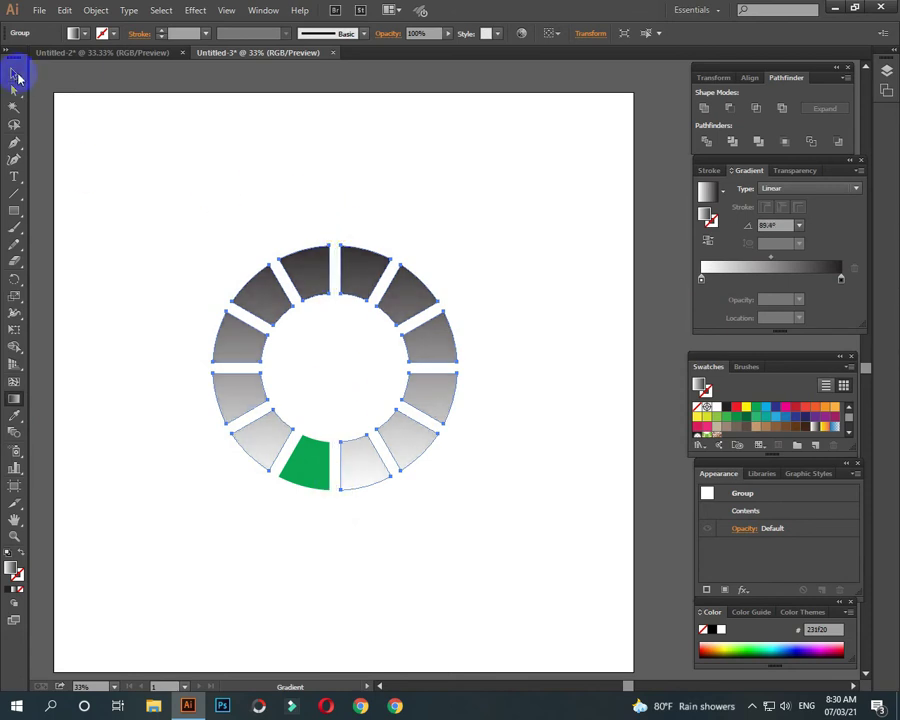
{"action": "left_click", "coordinate": [120, 192]}
{"action": "left_click", "coordinate": [372, 468]}
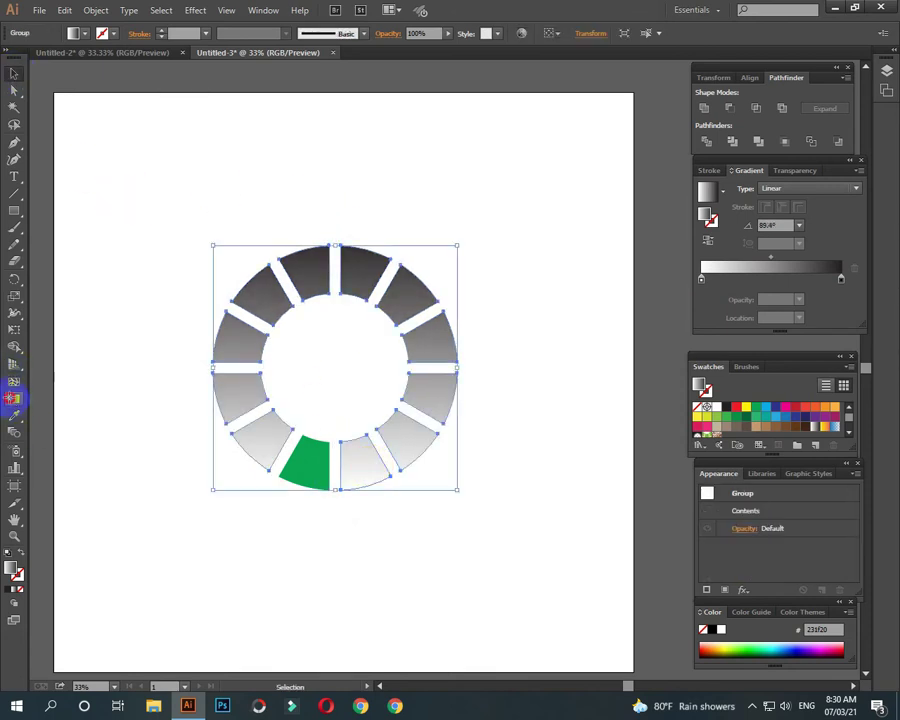
{"action": "left_click", "coordinate": [13, 398]}
{"action": "left_click_drag", "start_coordinate": [332, 552], "coordinate": [332, 318]}
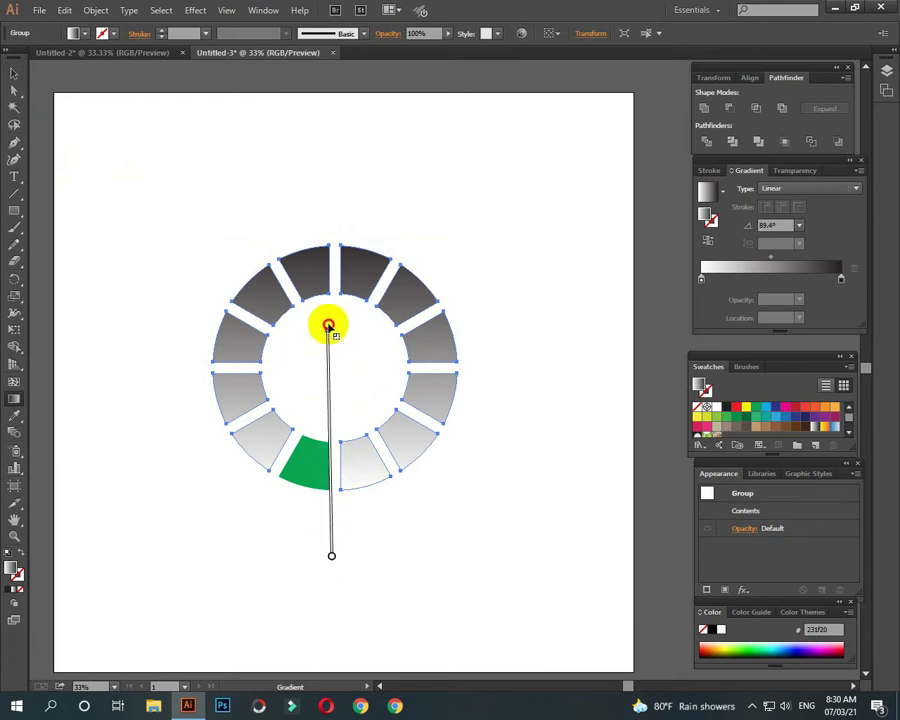
{"action": "left_click_drag", "start_coordinate": [333, 527], "coordinate": [333, 251]}
- Group all the ring segments into one object
{"action": "left_click", "coordinate": [12, 74]}
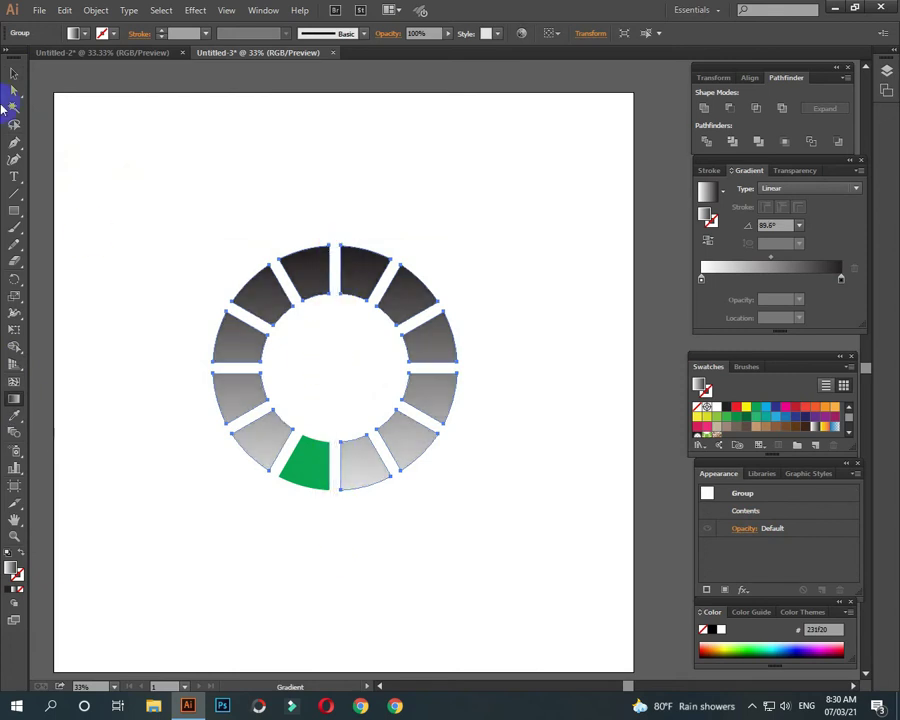
{"action": "left_click", "coordinate": [132, 165]}
{"action": "left_click_drag", "start_coordinate": [195, 211], "coordinate": [436, 506]}
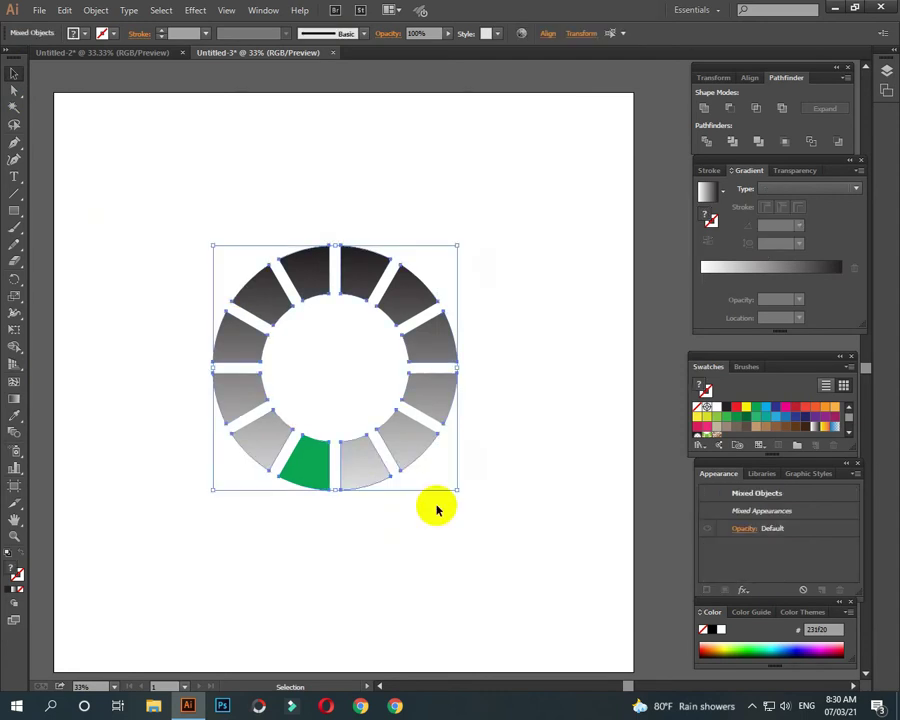
{"action": "right_click", "coordinate": [404, 442]}
{"action": "left_click", "coordinate": [440, 506]}
{"action": "left_click", "coordinate": [506, 481]}
{"action": "left_click", "coordinate": [388, 320]}
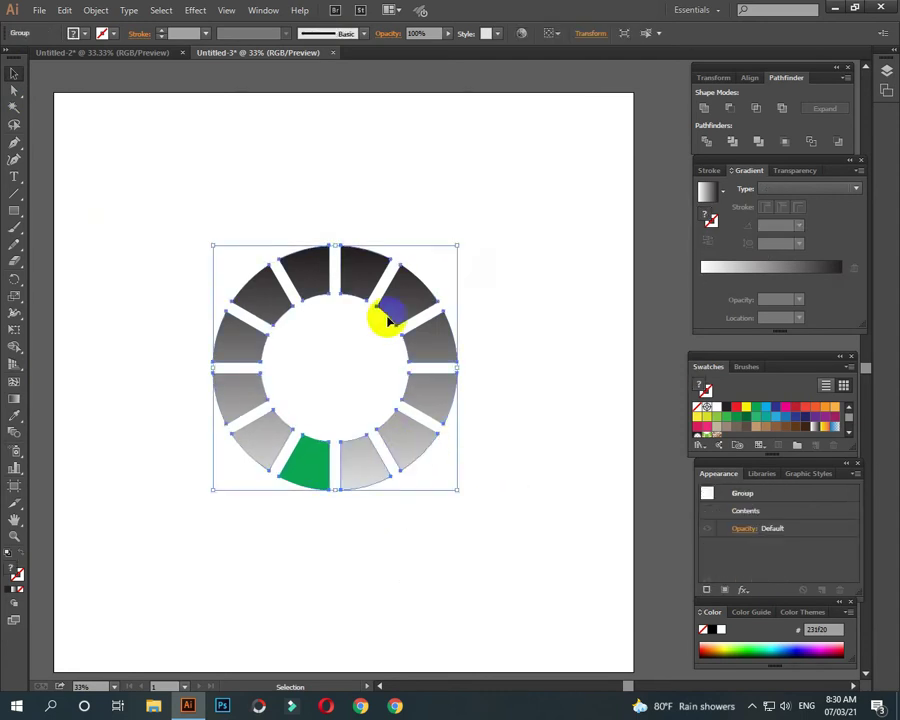
{"action": "left_click", "coordinate": [195, 11]}
{"action": "left_click", "coordinate": [378, 88]}
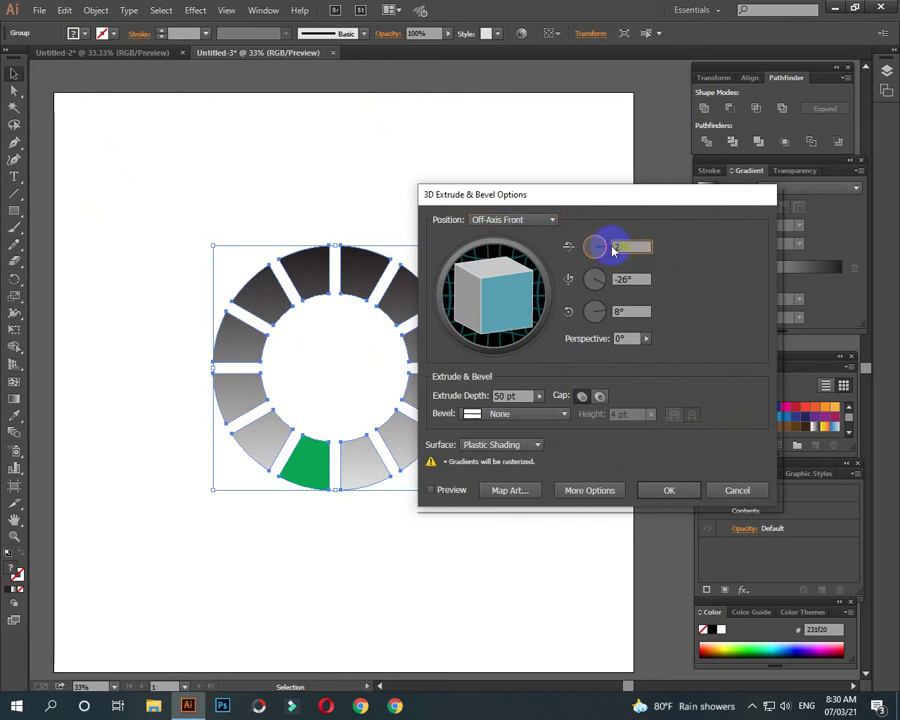
- Apply 3D Extrude & Bevel rotated 26°, -24°, -6° with 127° perspective and 50 pt depth
{"action": "left_click", "coordinate": [624, 279]}
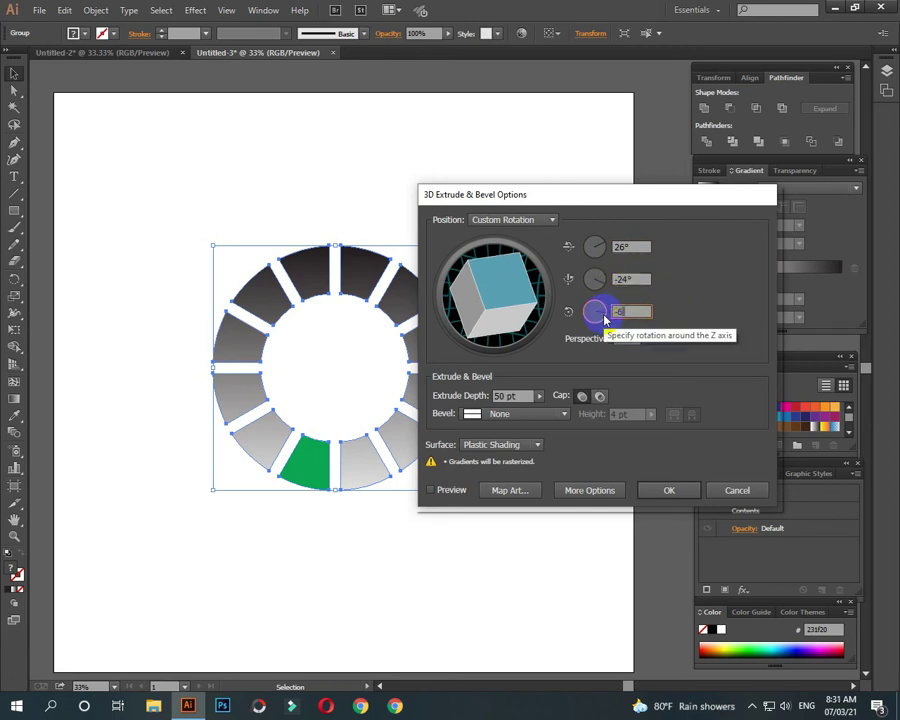
{"action": "key", "text": "Tab"}
{"action": "type", "text": "127"}
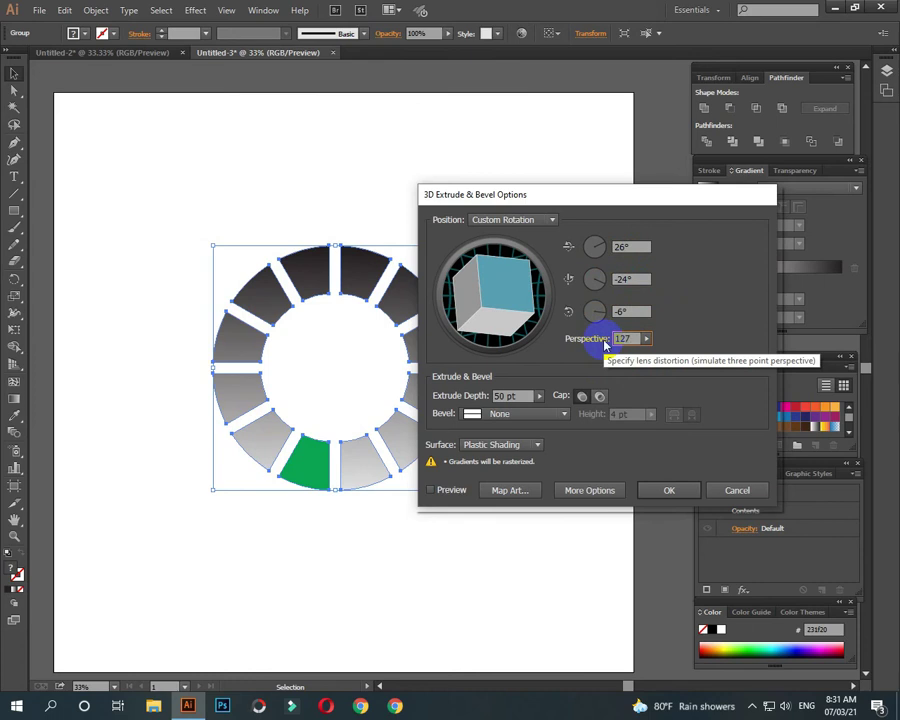
{"action": "left_click", "coordinate": [521, 396]}
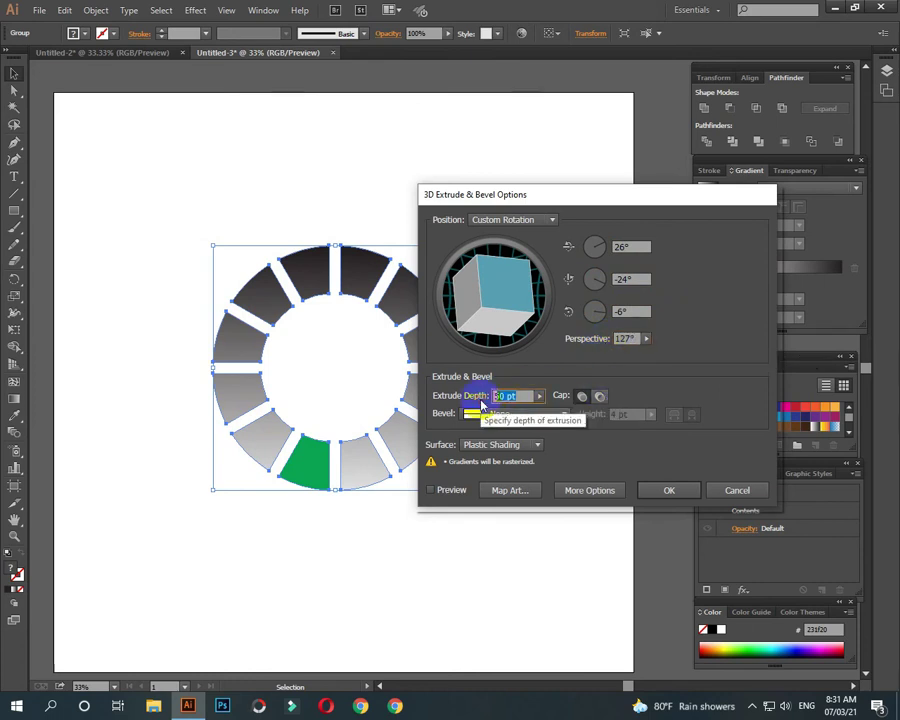
{"action": "type", "text": "3"}
{"action": "left_click", "coordinate": [669, 490]}
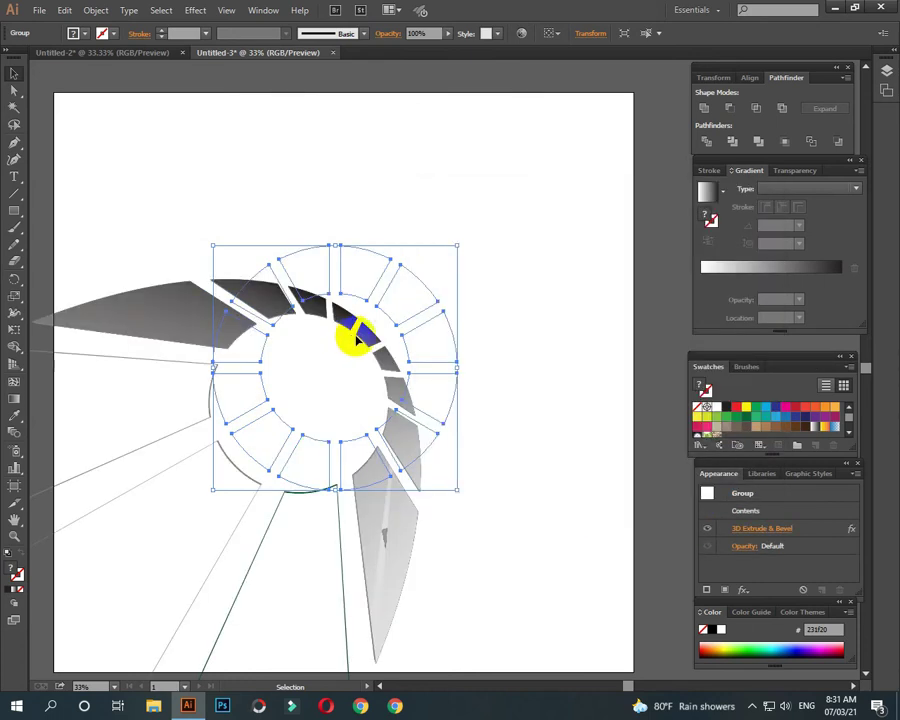
{"action": "mouse_move", "coordinate": [222, 249]}
{"action": "left_mouse_down"}
{"action": "mouse_move", "coordinate": [275, 287]}
{"action": "mouse_move", "coordinate": [388, 317]}
{"action": "left_mouse_up"}
- Move the 3D ring up and to the right and enlarge it
{"action": "left_click", "coordinate": [389, 417]}
{"action": "left_click_drag", "start_coordinate": [389, 417], "coordinate": [428, 398]}
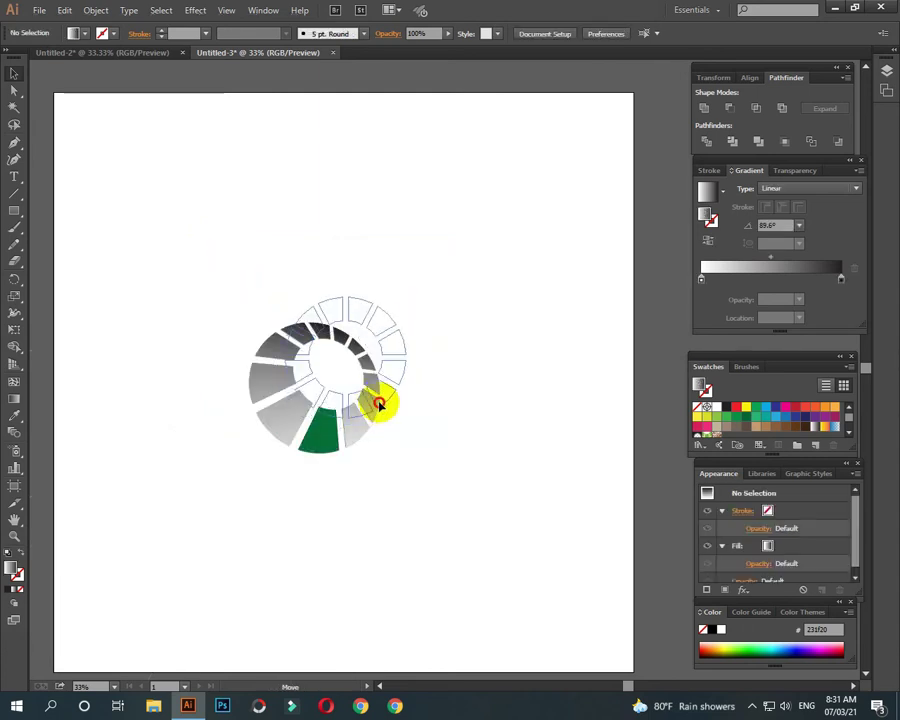
{"action": "scroll", "coordinate": [440, 394], "scroll_direction": "up", "scroll_amount": 1}
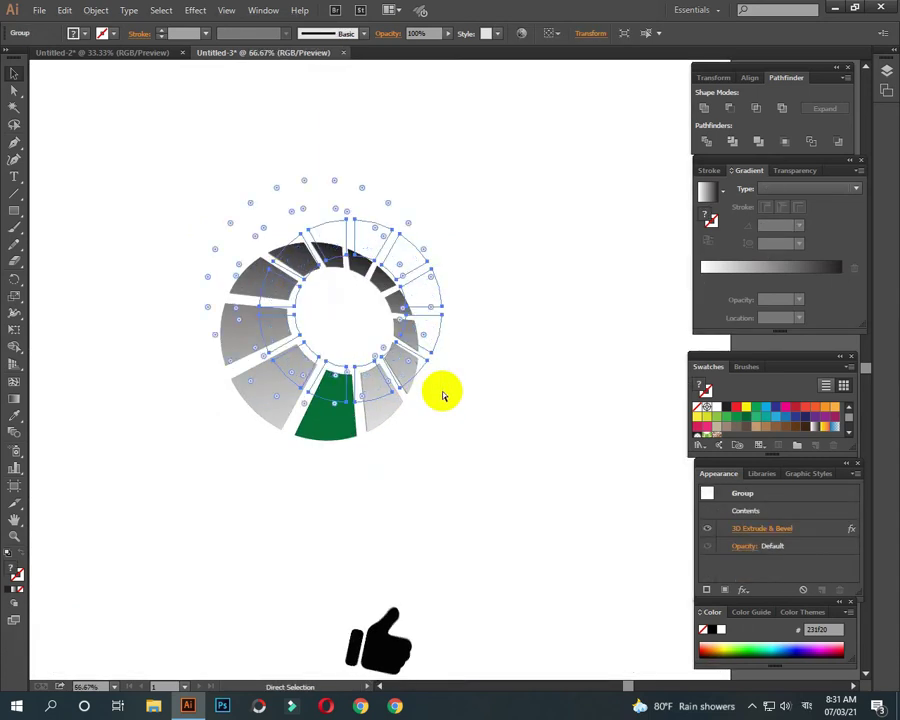
{"action": "mouse_move", "coordinate": [441, 413]}
{"action": "left_mouse_down"}
{"action": "mouse_move", "coordinate": [461, 430]}
{"action": "mouse_move", "coordinate": [441, 395]}
{"action": "left_mouse_up"}
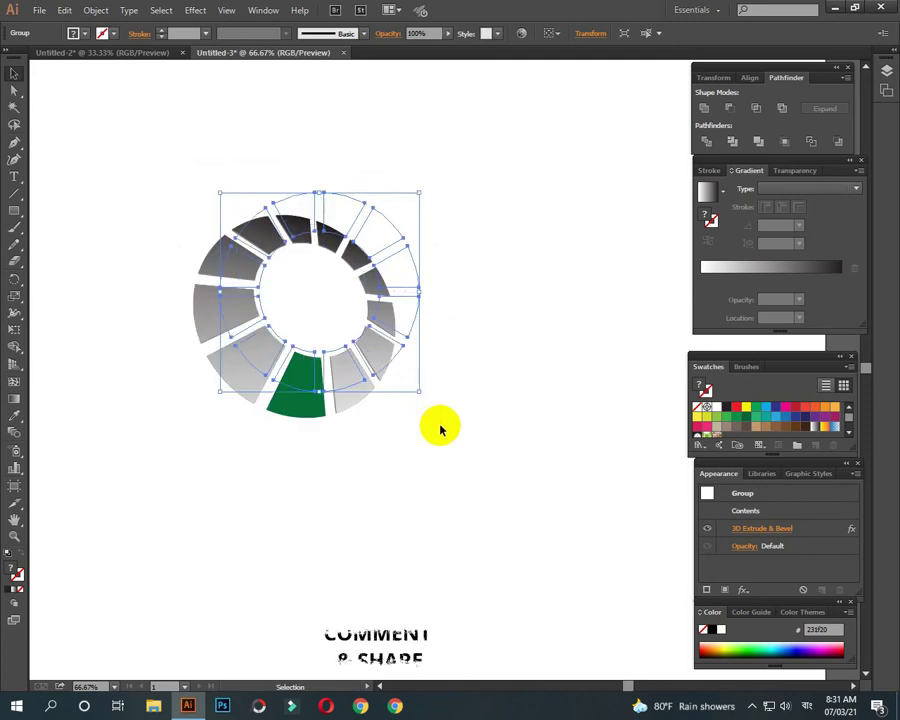
- Expand the ring's 3D appearance, ungroup it, and regroup all its pieces with Ctrl+G
{"action": "left_click", "coordinate": [364, 388]}
{"action": "left_click", "coordinate": [96, 10]}
{"action": "left_click", "coordinate": [130, 174]}
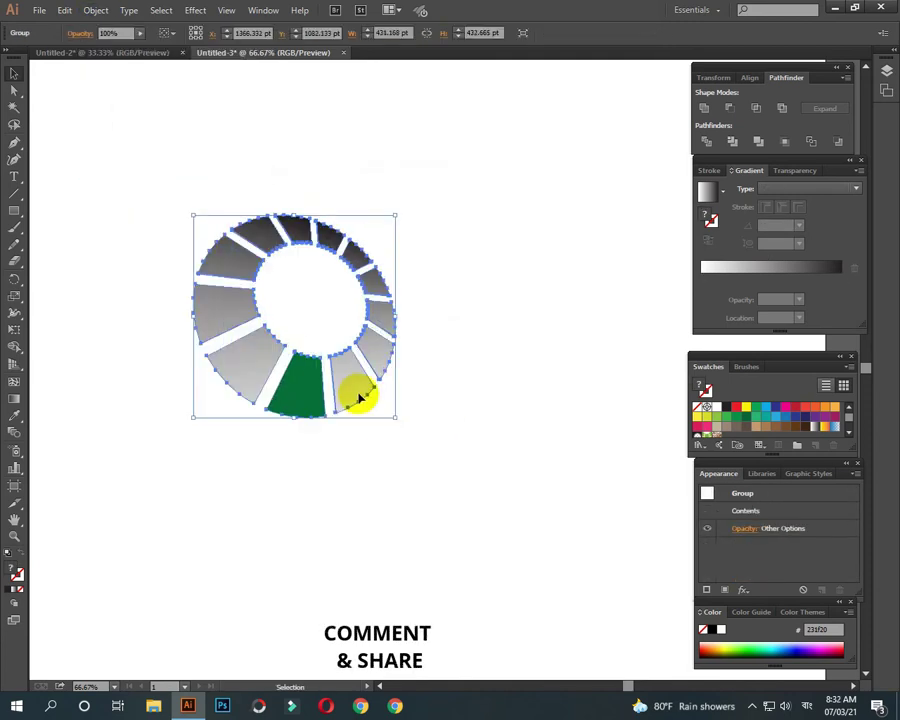
{"action": "left_click", "coordinate": [96, 10]}
{"action": "right_click", "coordinate": [447, 432]}
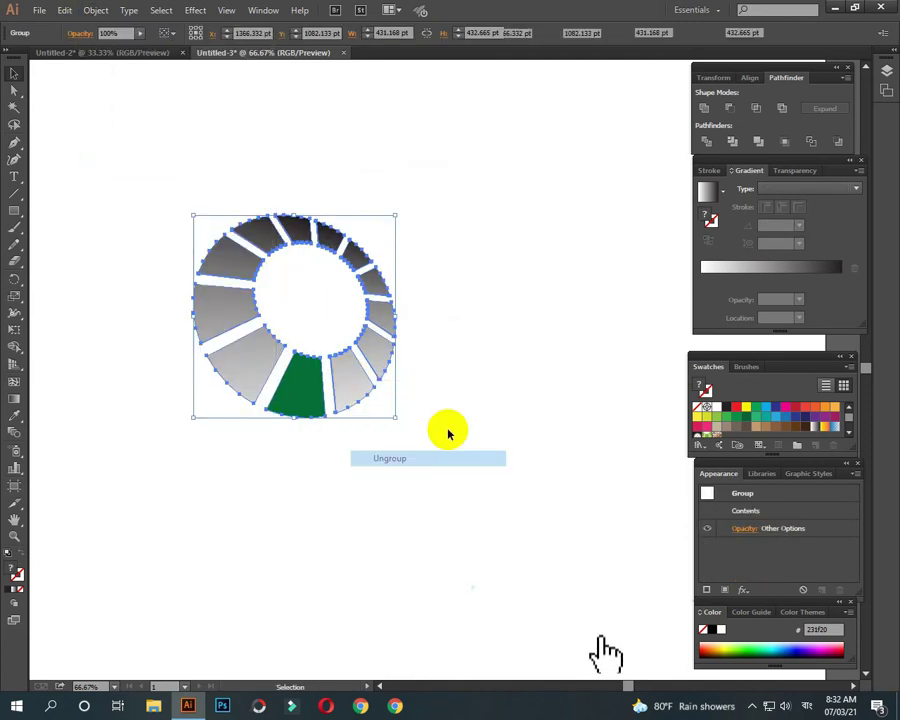
{"action": "left_click", "coordinate": [447, 458]}
{"action": "left_click", "coordinate": [206, 206]}
{"action": "left_click_drag", "start_coordinate": [186, 194], "coordinate": [426, 422]}
{"action": "key", "text": "ctrl+g"}
- Enlarge the regrouped ring around its centre and shift it left on the artboard
{"action": "right_click", "coordinate": [380, 348]}
{"action": "left_click", "coordinate": [424, 414]}
{"action": "left_click", "coordinate": [440, 410]}
{"action": "scroll", "coordinate": [440, 410], "scroll_direction": "down", "scroll_amount": 1}
{"action": "scroll", "coordinate": [440, 410], "scroll_direction": "down", "scroll_amount": 1}
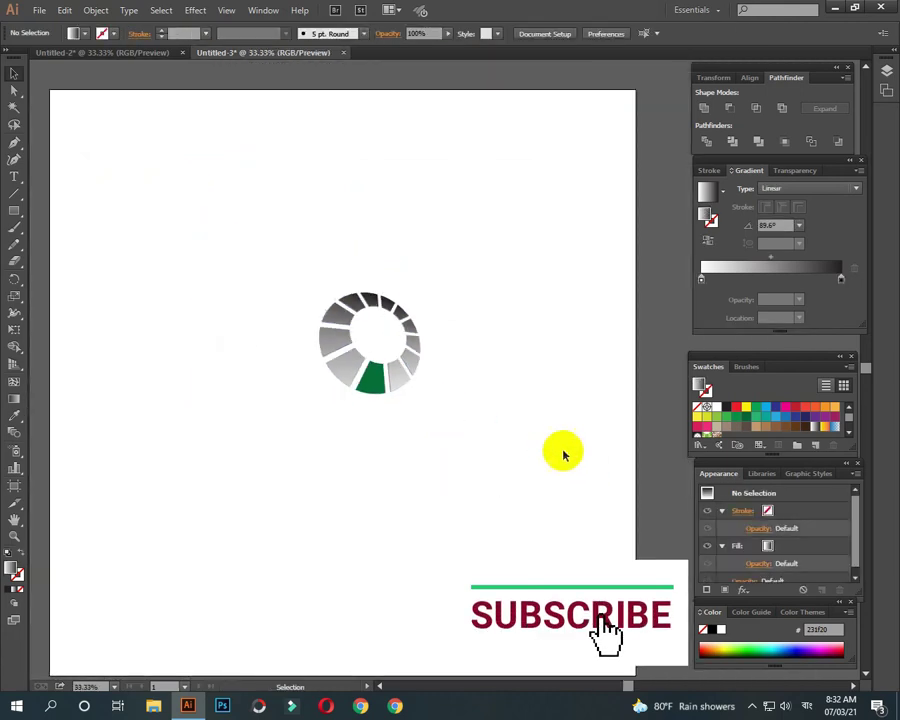
{"action": "left_click", "coordinate": [412, 382]}
{"action": "left_click_drag", "start_coordinate": [442, 410], "coordinate": [472, 464]}
{"action": "left_click_drag", "start_coordinate": [405, 388], "coordinate": [350, 388]}
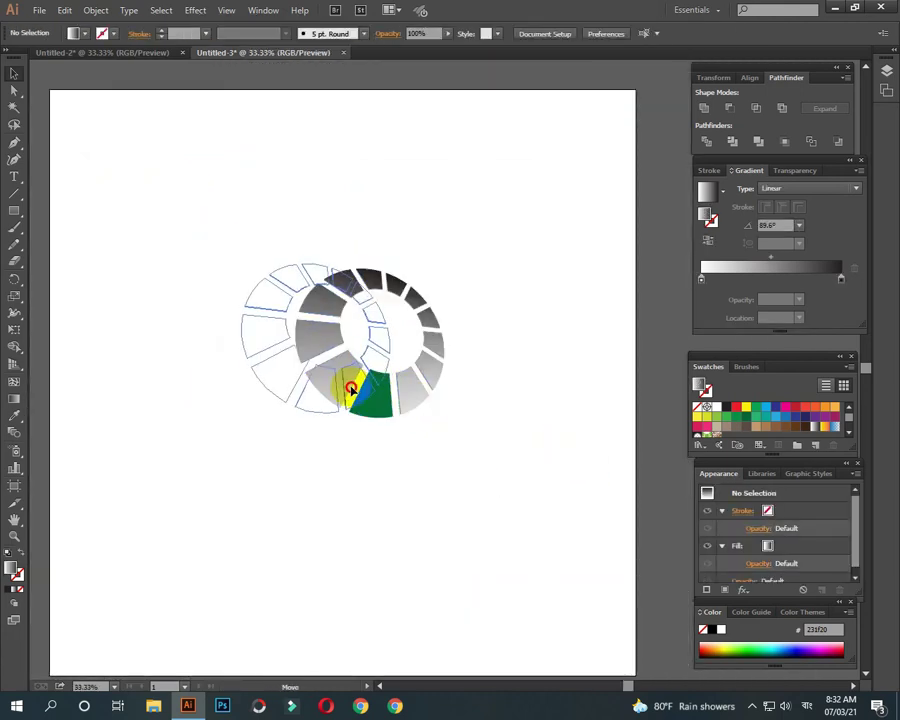
{"action": "left_click", "coordinate": [344, 364]}
{"action": "left_click", "coordinate": [390, 406]}
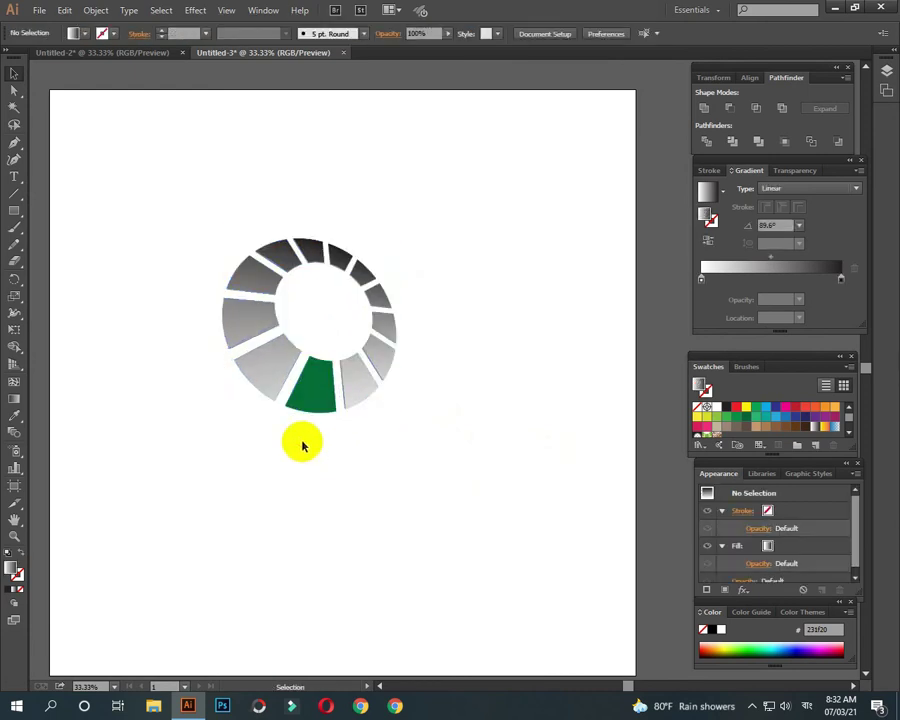
{"action": "left_click", "coordinate": [13, 177]}
{"action": "left_click", "coordinate": [236, 512]}
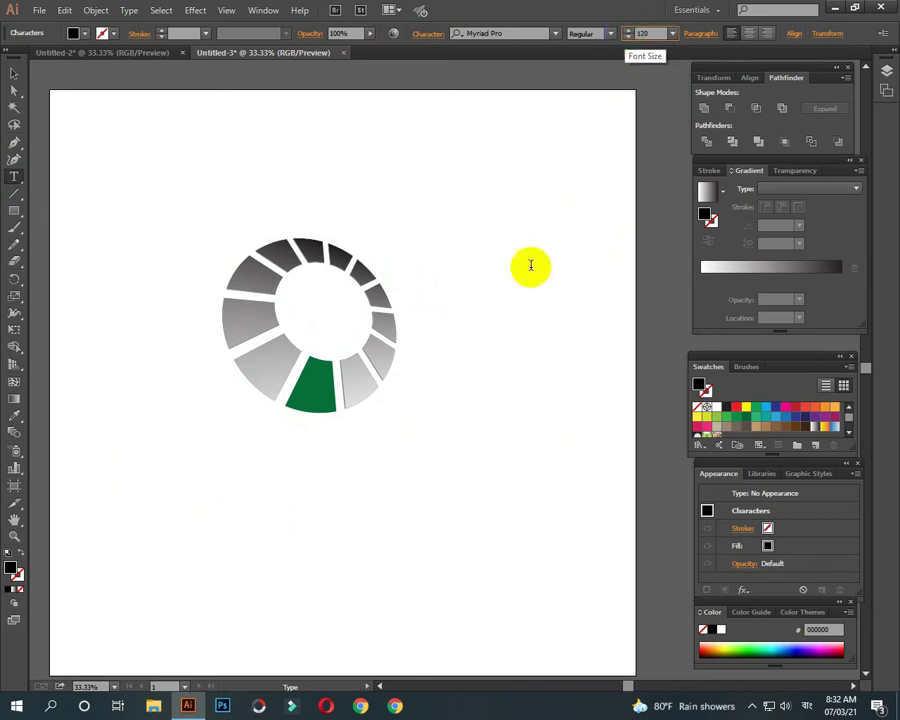
- Enter 'Outreach' in 120 pt type below the ring, removing a doubled r
{"action": "left_click", "coordinate": [229, 506]}
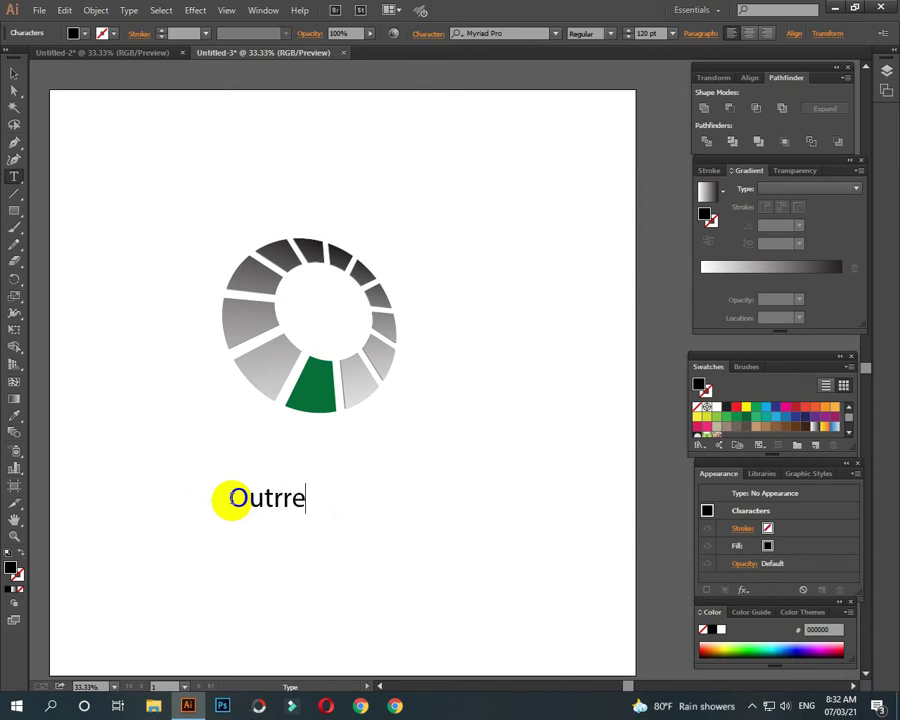
{"action": "left_click", "coordinate": [285, 500]}
{"action": "key", "text": "Delete"}
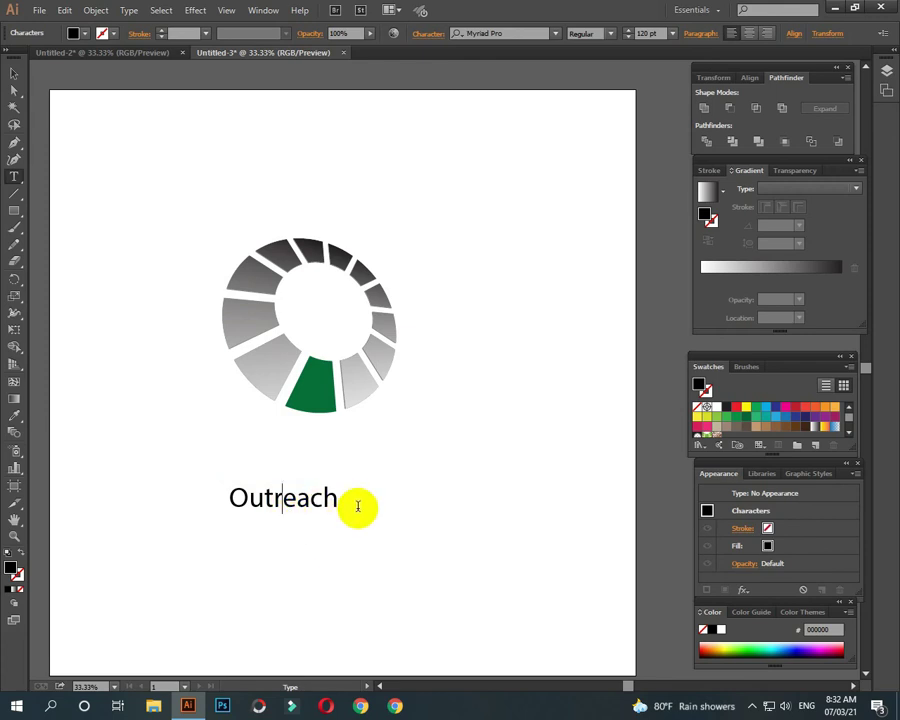
- Set Outreach to Myriad Pro Bold and enlarge the text
{"action": "left_click_drag", "start_coordinate": [348, 508], "coordinate": [217, 499]}
{"action": "left_click", "coordinate": [610, 40]}
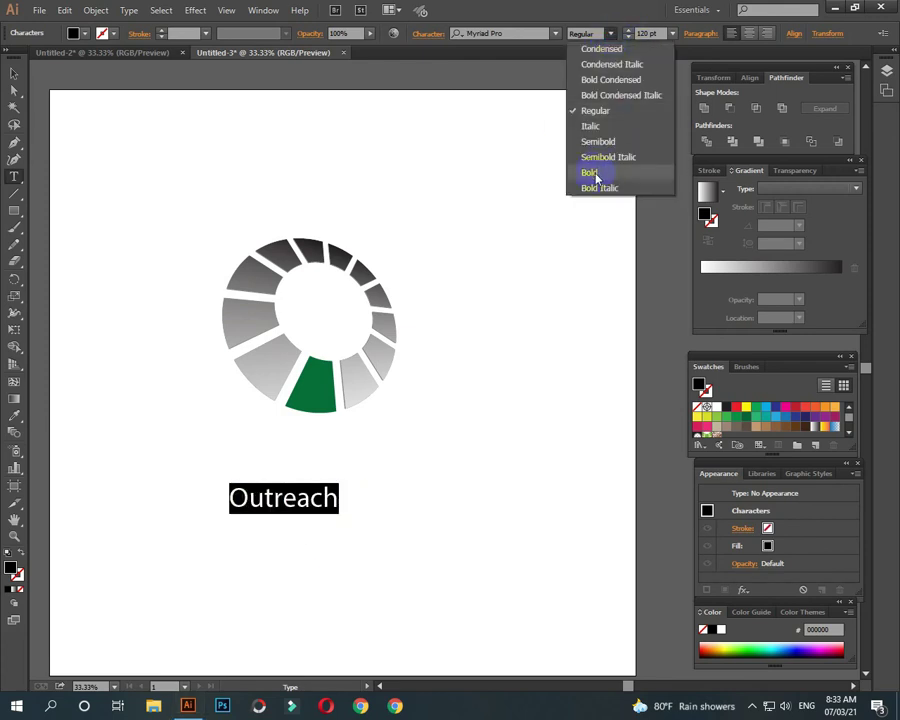
{"action": "left_click", "coordinate": [592, 172]}
{"action": "left_click", "coordinate": [14, 74]}
{"action": "left_click_drag", "start_coordinate": [344, 514], "coordinate": [381, 522]}
- Move Outreach up closer to the ring and enlarge it
{"action": "left_click", "coordinate": [349, 574]}
{"action": "left_click_drag", "start_coordinate": [320, 484], "coordinate": [338, 440]}
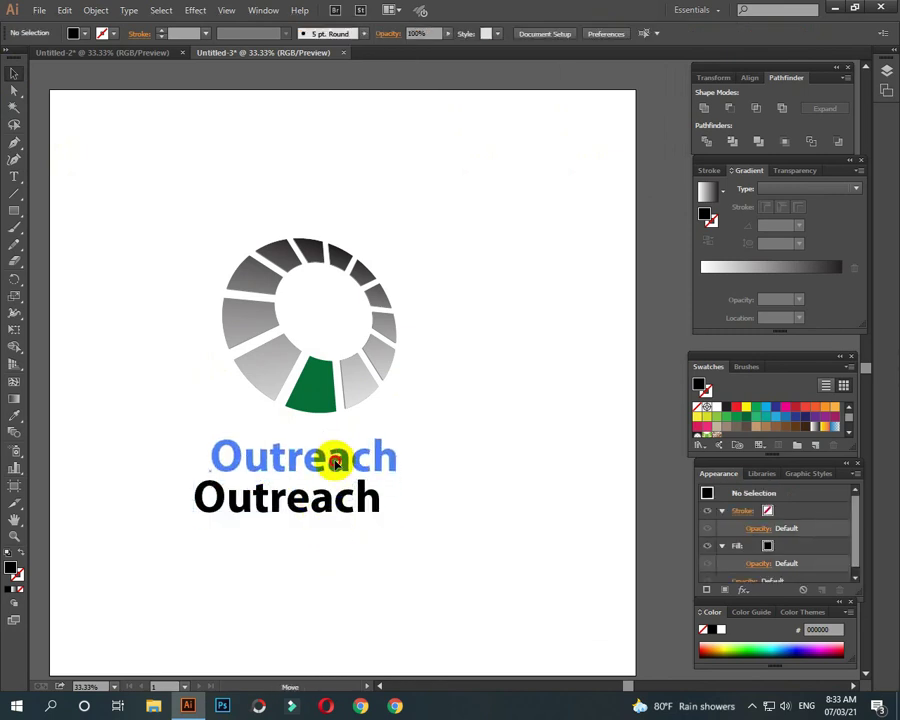
{"action": "mouse_move", "coordinate": [395, 477]}
{"action": "left_mouse_down"}
{"action": "mouse_move", "coordinate": [407, 488]}
{"action": "mouse_move", "coordinate": [410, 478]}
{"action": "left_mouse_up"}
{"action": "left_click", "coordinate": [376, 514]}
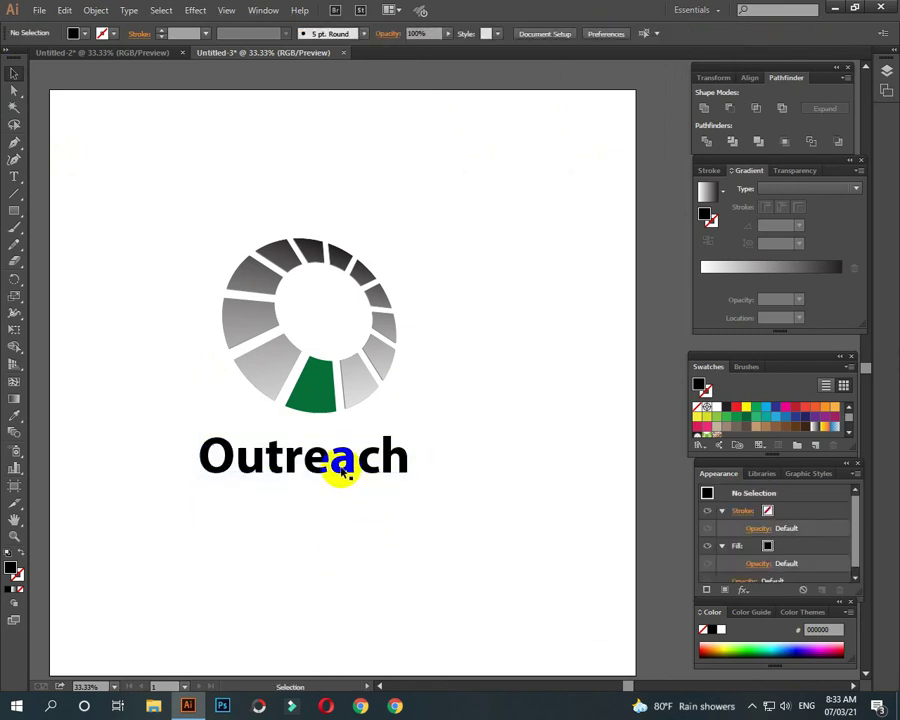
- Colour the O of Outreach with the green sampled from the ring segment
{"action": "left_click", "coordinate": [14, 176]}
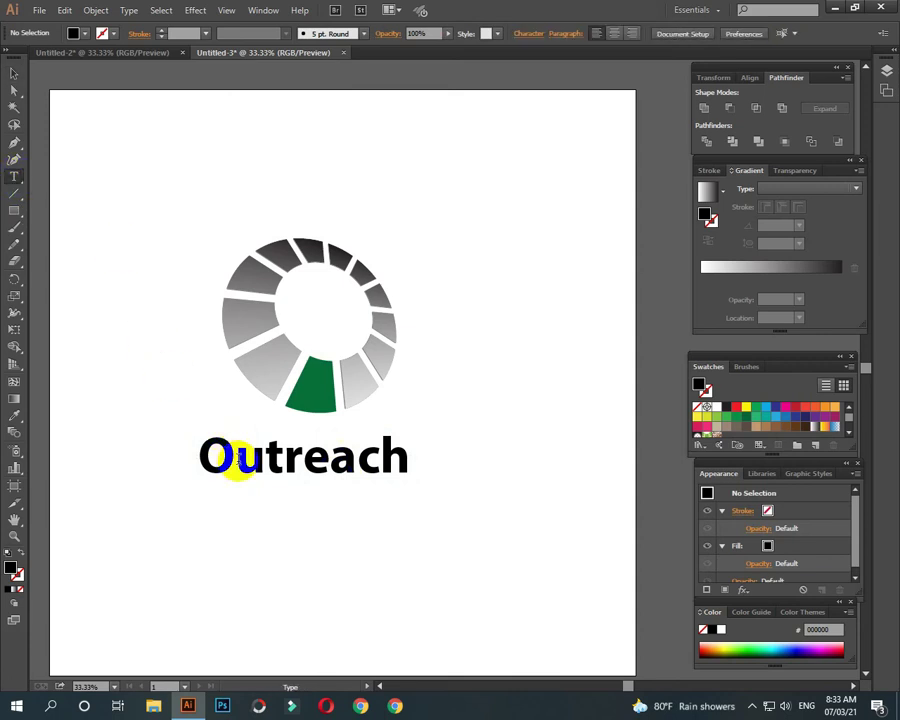
{"action": "left_click_drag", "start_coordinate": [240, 462], "coordinate": [195, 445]}
{"action": "left_click", "coordinate": [14, 415]}
{"action": "left_click", "coordinate": [279, 363]}
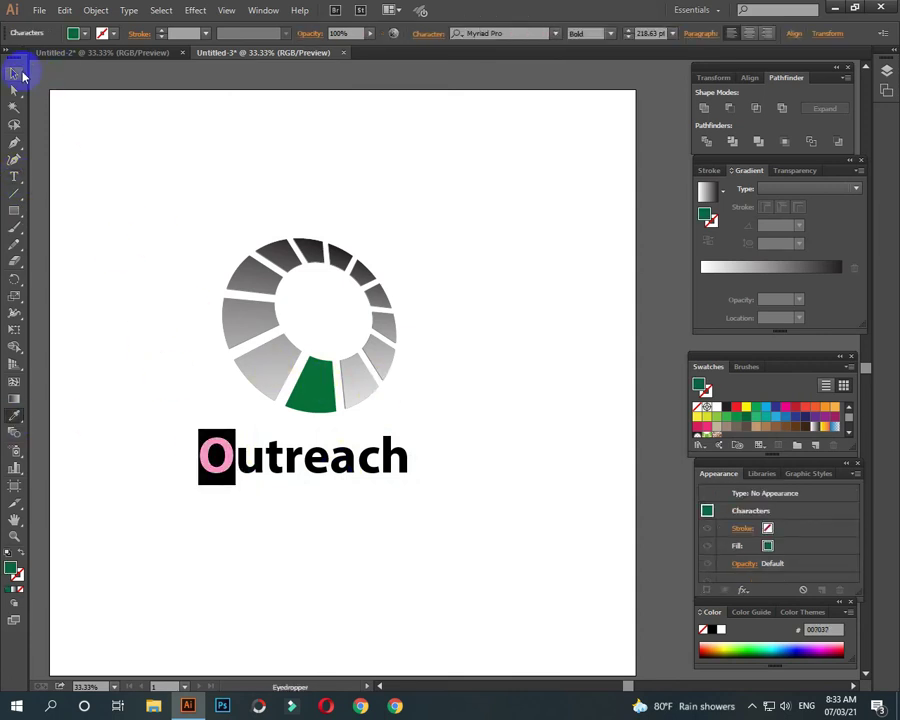
{"action": "left_click", "coordinate": [18, 74]}
- Shrink the Outreach text and the ring slightly
{"action": "left_click", "coordinate": [217, 446]}
{"action": "left_click_drag", "start_coordinate": [199, 430], "coordinate": [207, 432]}
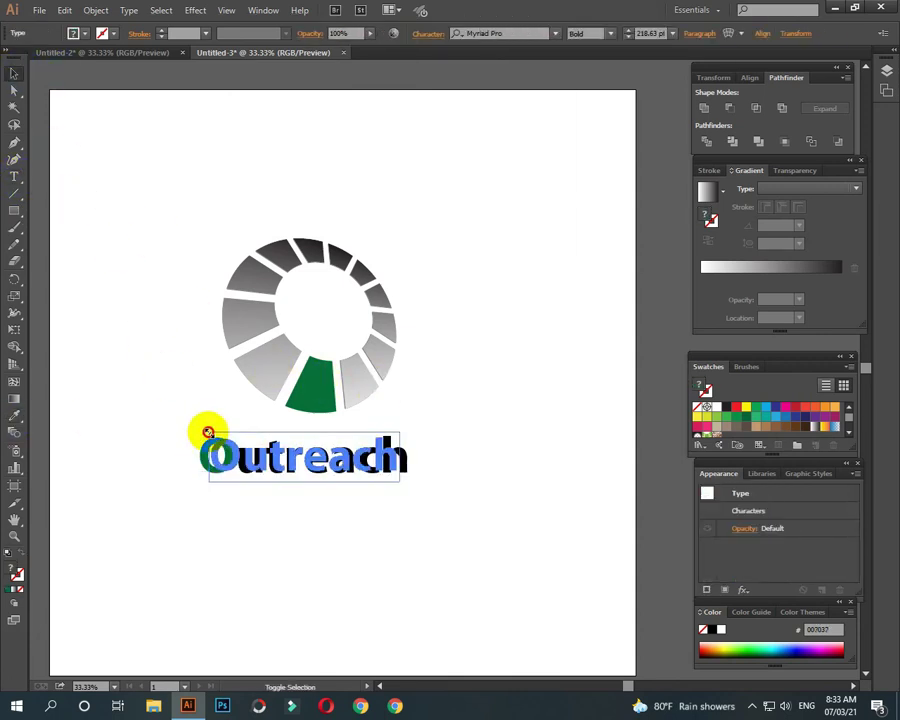
{"action": "left_click", "coordinate": [290, 520]}
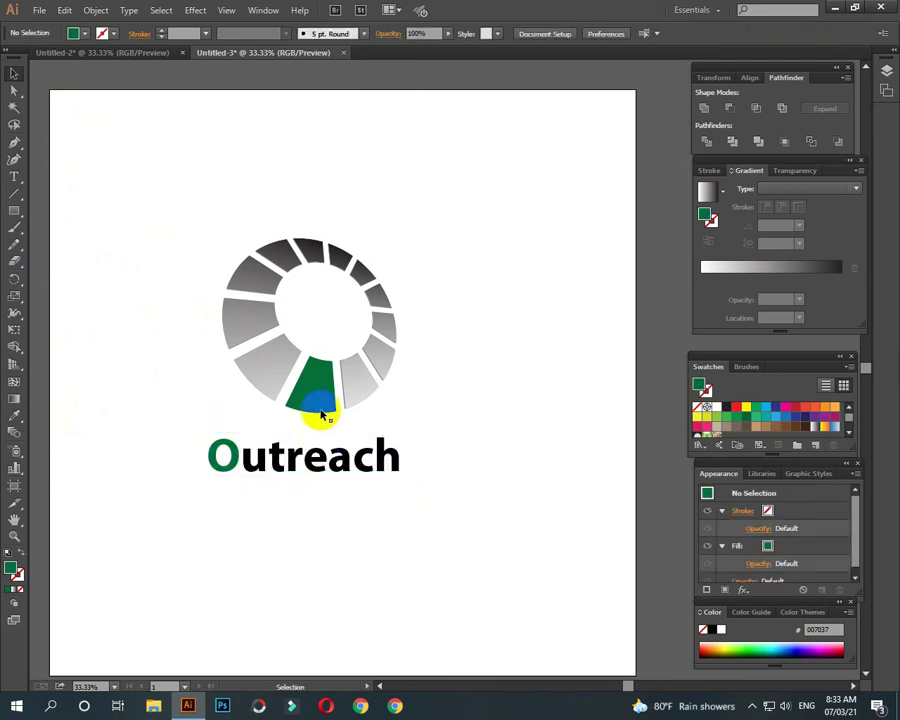
{"action": "left_click", "coordinate": [318, 400]}
{"action": "left_click_drag", "start_coordinate": [394, 408], "coordinate": [387, 400]}
{"action": "left_click", "coordinate": [310, 505]}
- Convert Outreach to outlines, centre it horizontally with the ring, and lower it slightly
{"action": "left_click", "coordinate": [346, 468]}
{"action": "right_click", "coordinate": [346, 468]}
{"action": "left_click", "coordinate": [402, 557]}
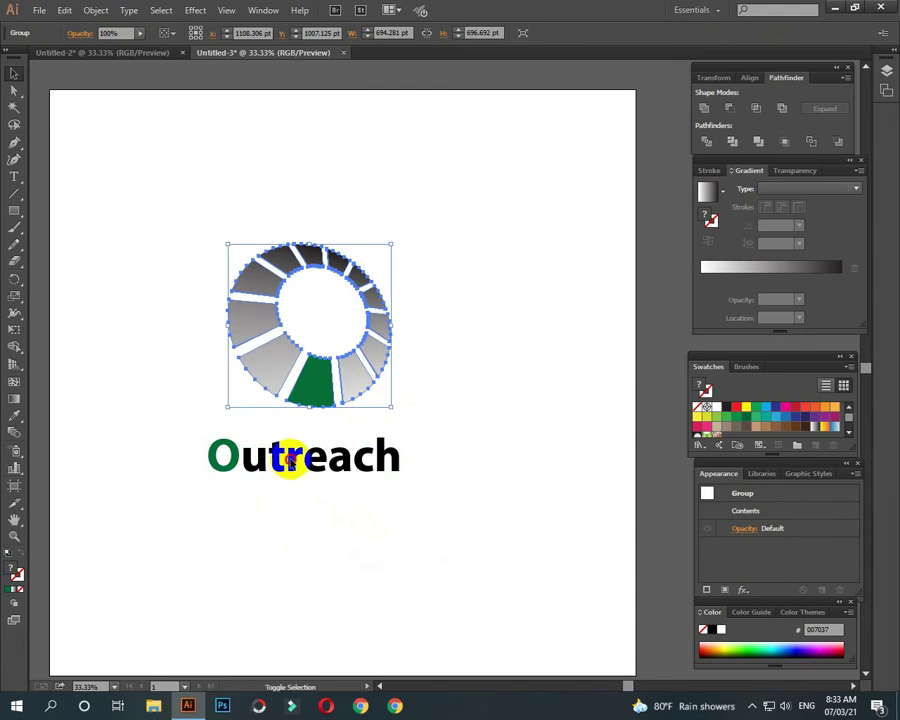
{"action": "left_click", "coordinate": [296, 462], "text": "shift"}
{"action": "left_click", "coordinate": [244, 34]}
{"action": "left_click", "coordinate": [329, 551]}
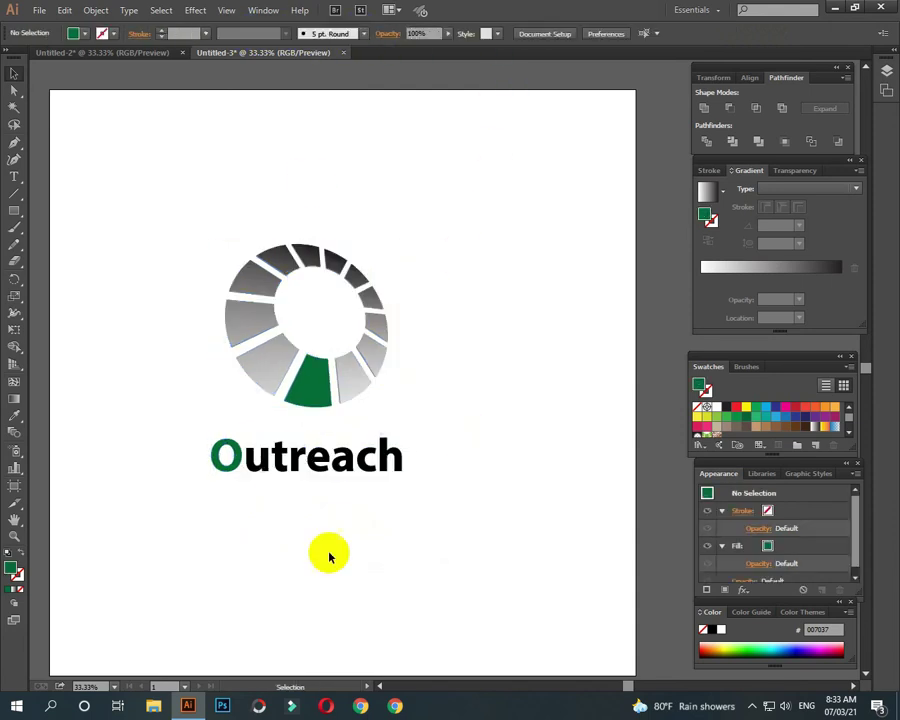
{"action": "left_click_drag", "start_coordinate": [313, 472], "coordinate": [313, 497]}
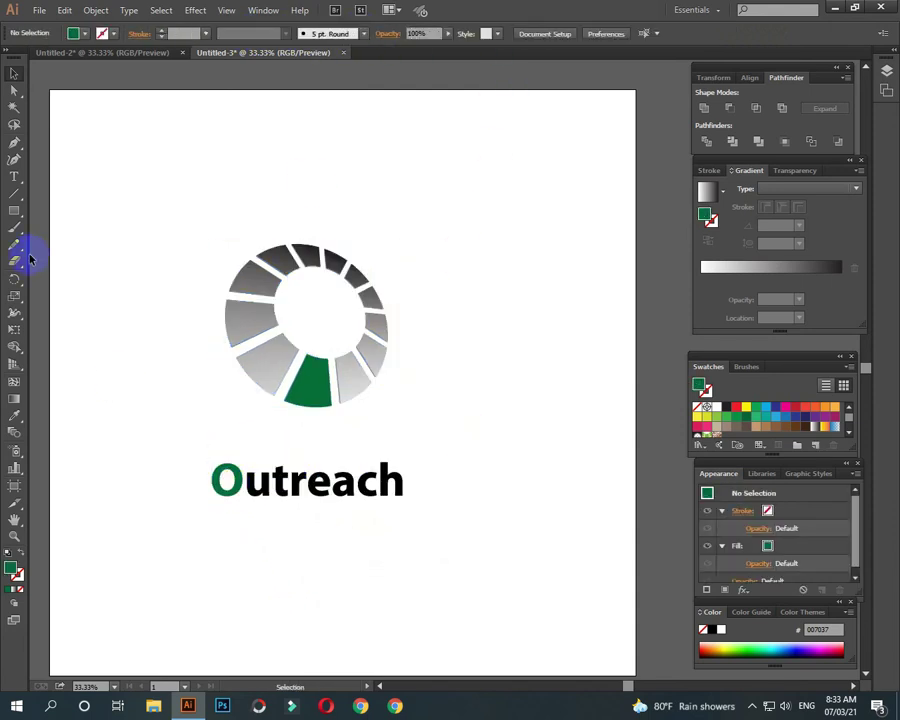
- Draw a thin, flat ellipse beneath the spinner ring with the Ellipse tool
{"action": "left_click_drag", "start_coordinate": [14, 210], "coordinate": [75, 247]}
{"action": "left_click", "coordinate": [75, 245]}
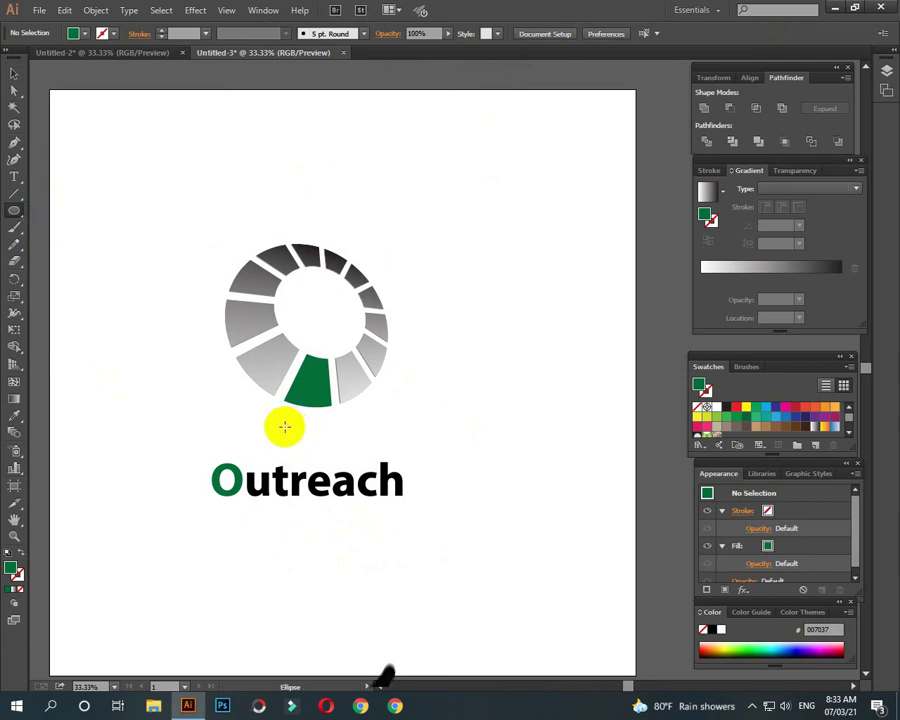
{"action": "left_click_drag", "start_coordinate": [256, 419], "coordinate": [371, 426]}
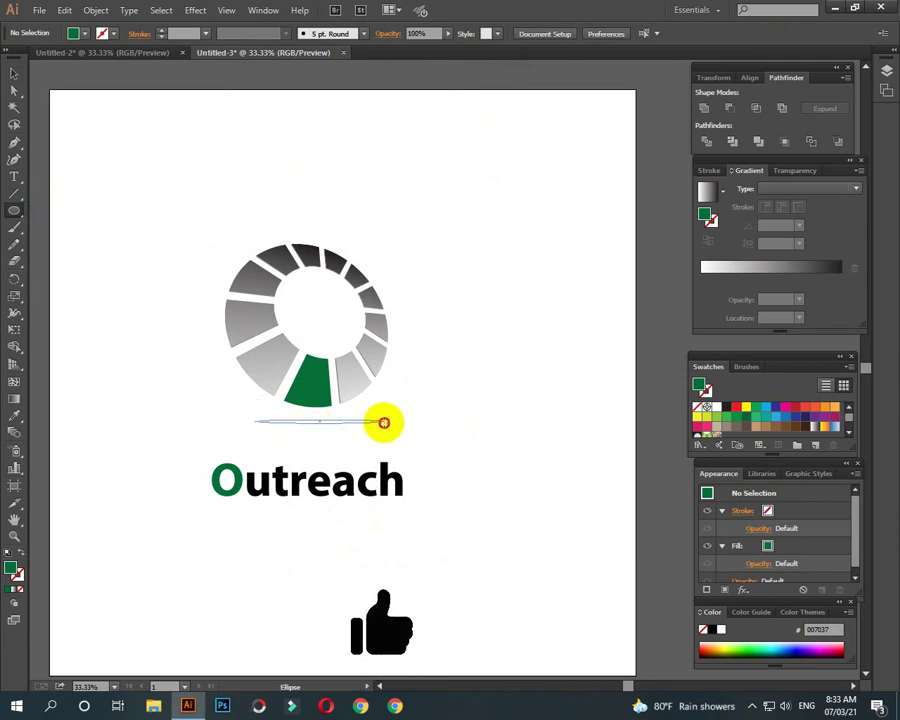
{"action": "left_click_drag", "start_coordinate": [384, 422], "coordinate": [384, 421]}
- Fill the thin ellipse with light grey and keep it selected
{"action": "left_click", "coordinate": [74, 34]}
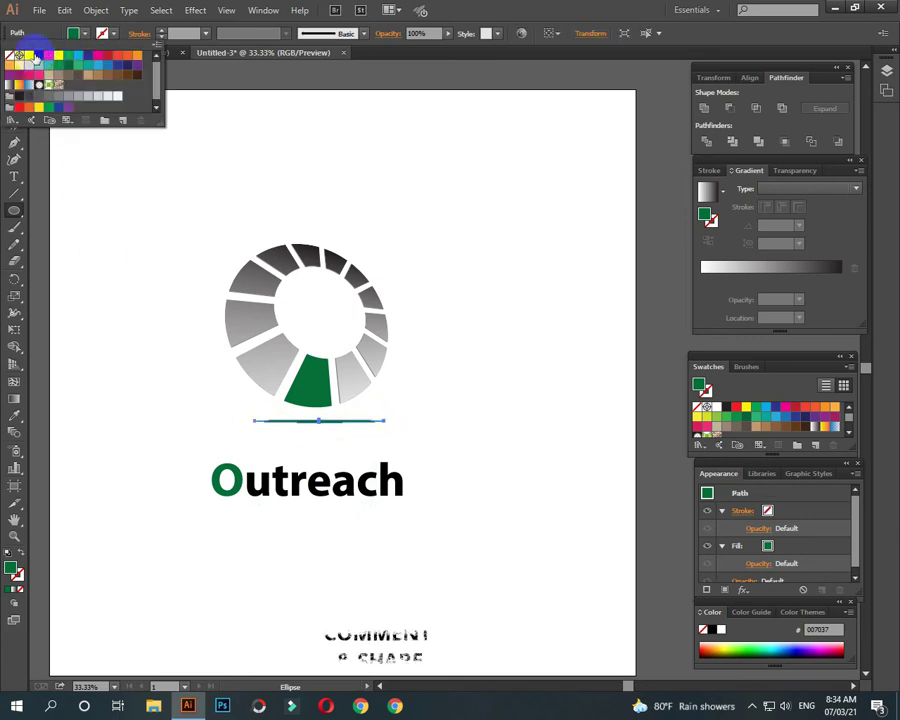
{"action": "left_click", "coordinate": [98, 100]}
{"action": "key", "text": "v"}
{"action": "left_click", "coordinate": [80, 156]}
{"action": "left_click", "coordinate": [334, 422]}
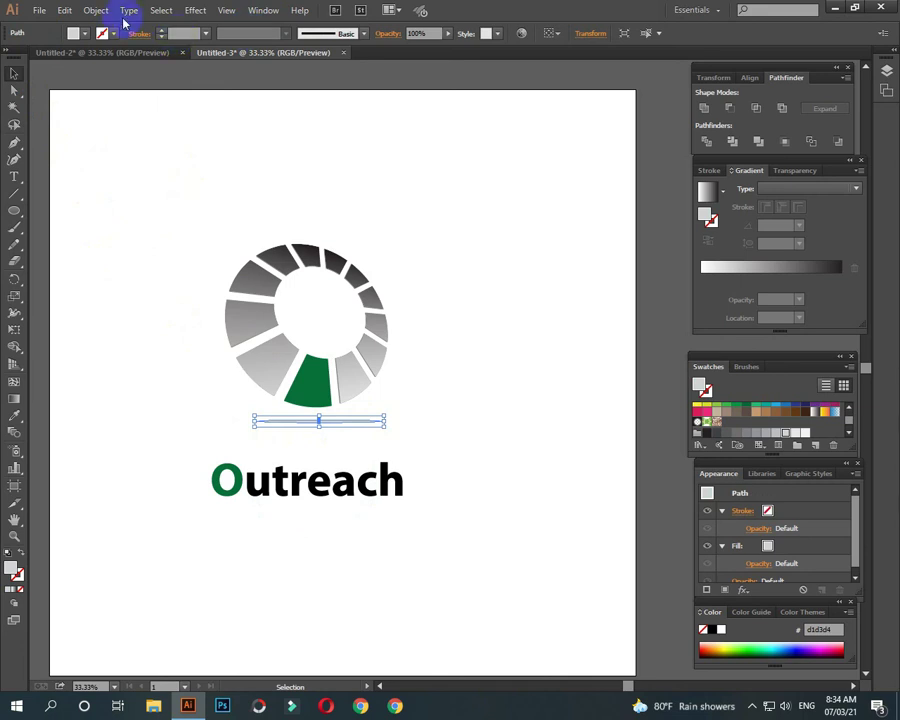
- Apply a Gaussian Blur effect to the grey ellipse
{"action": "left_click", "coordinate": [195, 10]}
{"action": "mouse_move", "coordinate": [252, 255]}
{"action": "left_click", "coordinate": [400, 247]}
{"action": "mouse_move", "coordinate": [439, 301]}
{"action": "left_mouse_down"}
{"action": "mouse_move", "coordinate": [498, 305]}
{"action": "mouse_move", "coordinate": [502, 283]}
{"action": "left_mouse_up"}
{"action": "left_click", "coordinate": [496, 343]}
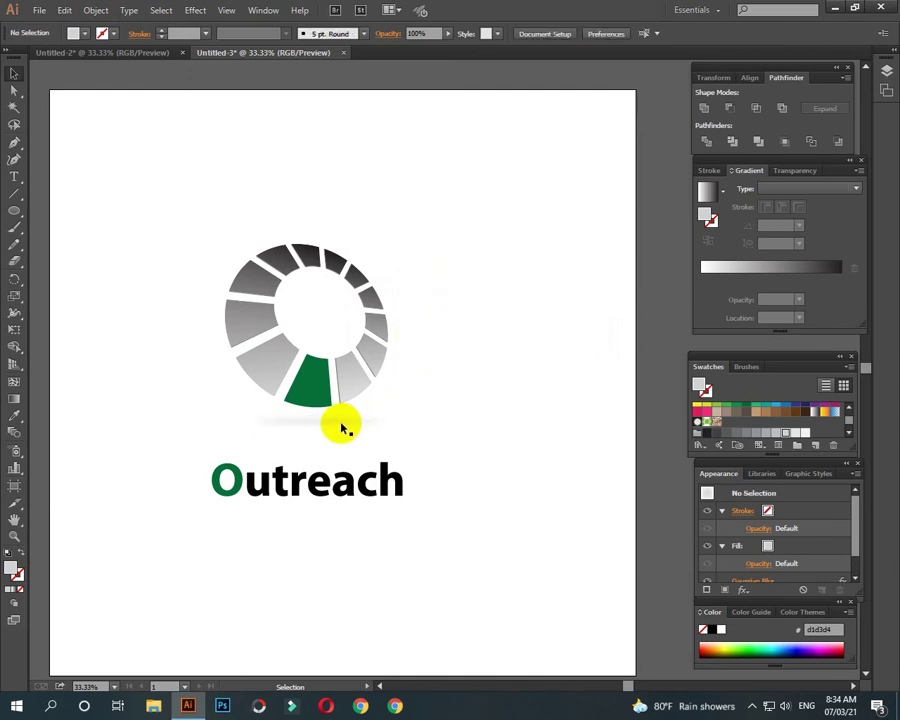
- Try a yellow-green fill on the shadow and preview it deselected
{"action": "left_click", "coordinate": [331, 420]}
{"action": "left_click", "coordinate": [86, 34]}
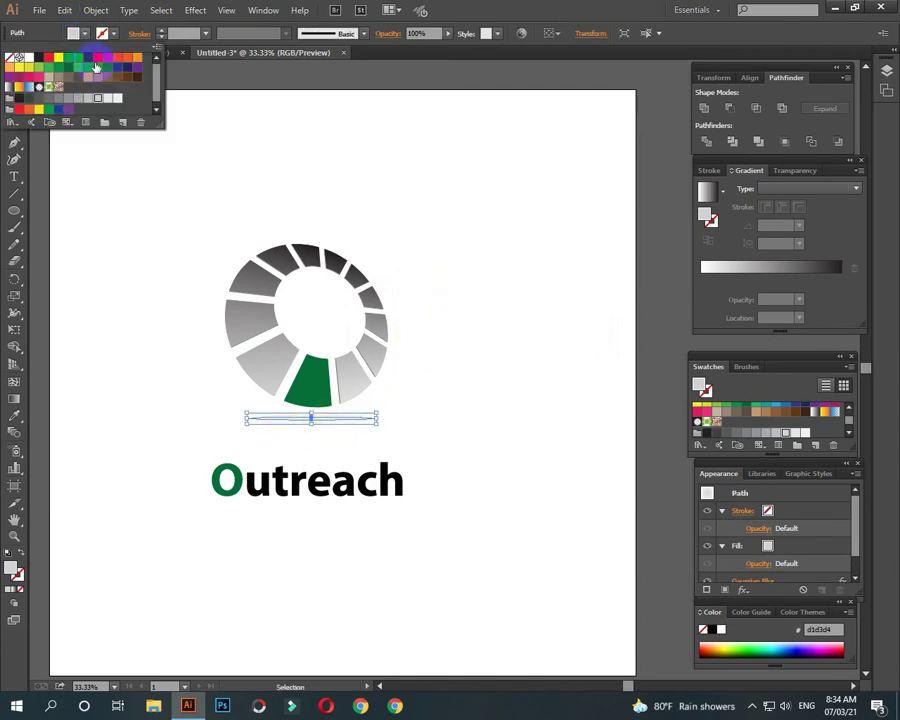
{"action": "left_click", "coordinate": [88, 102]}
{"action": "left_click", "coordinate": [140, 252]}
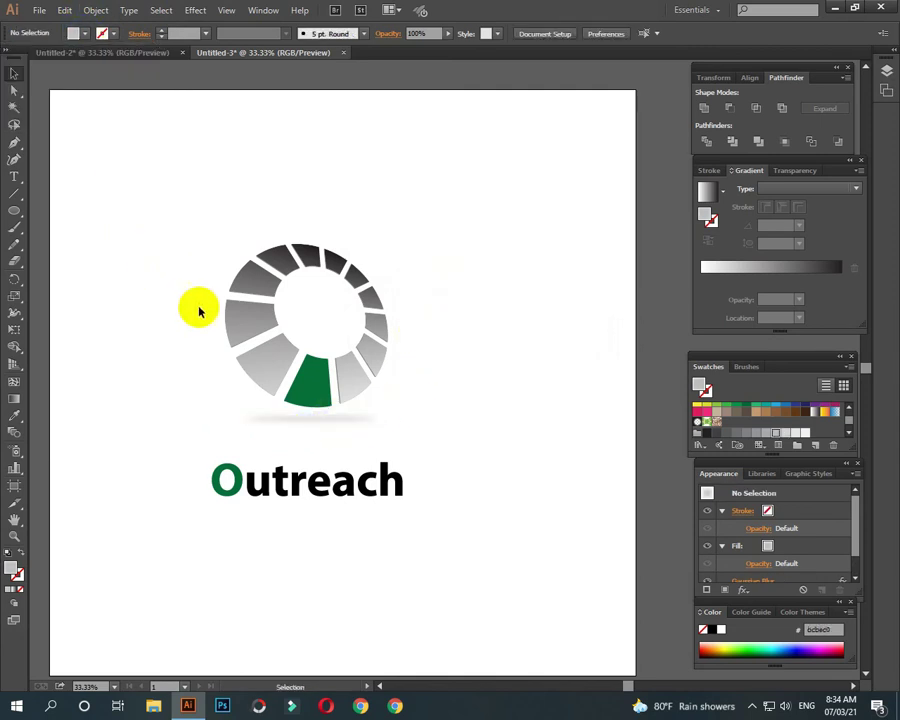
{"action": "left_click", "coordinate": [316, 416]}
{"action": "left_click", "coordinate": [87, 34]}
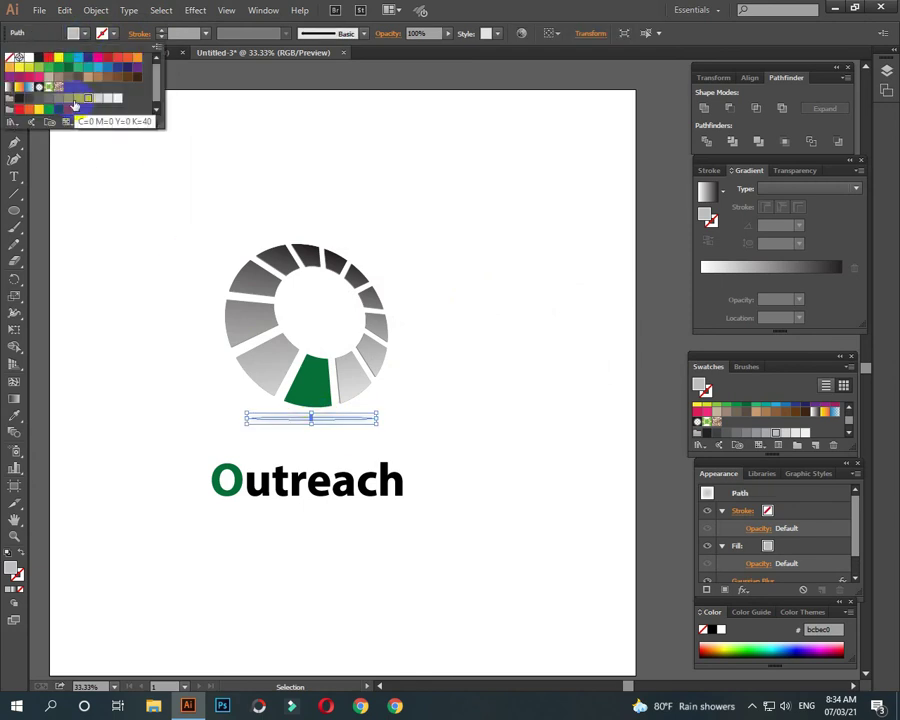
{"action": "left_click", "coordinate": [150, 226]}
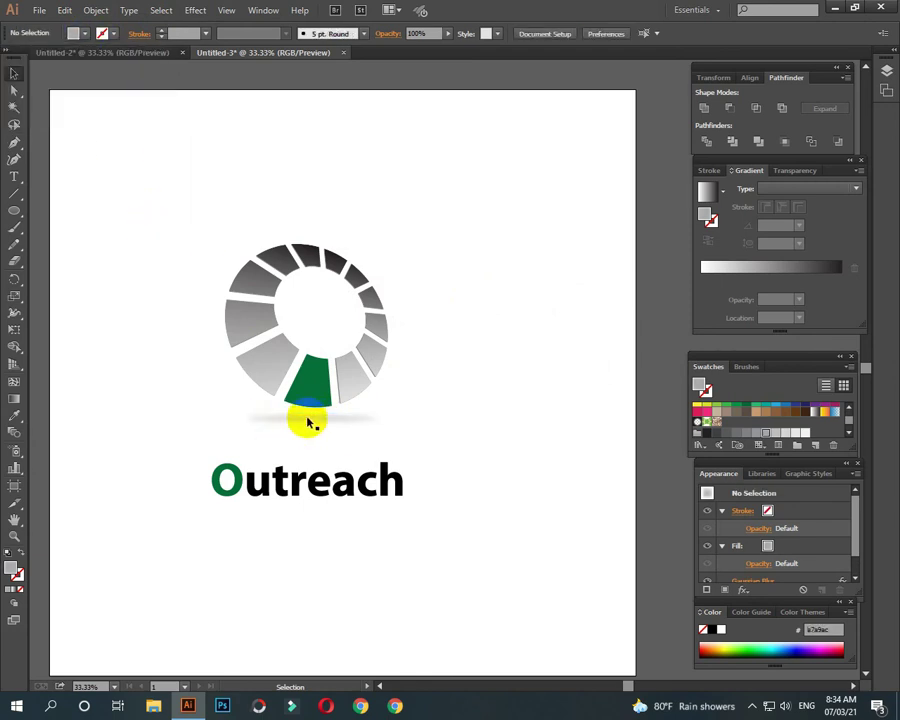
- Give the shadow a darker grey fill and check its look
{"action": "left_click", "coordinate": [311, 418]}
{"action": "left_click", "coordinate": [85, 33]}
{"action": "left_click", "coordinate": [148, 254]}
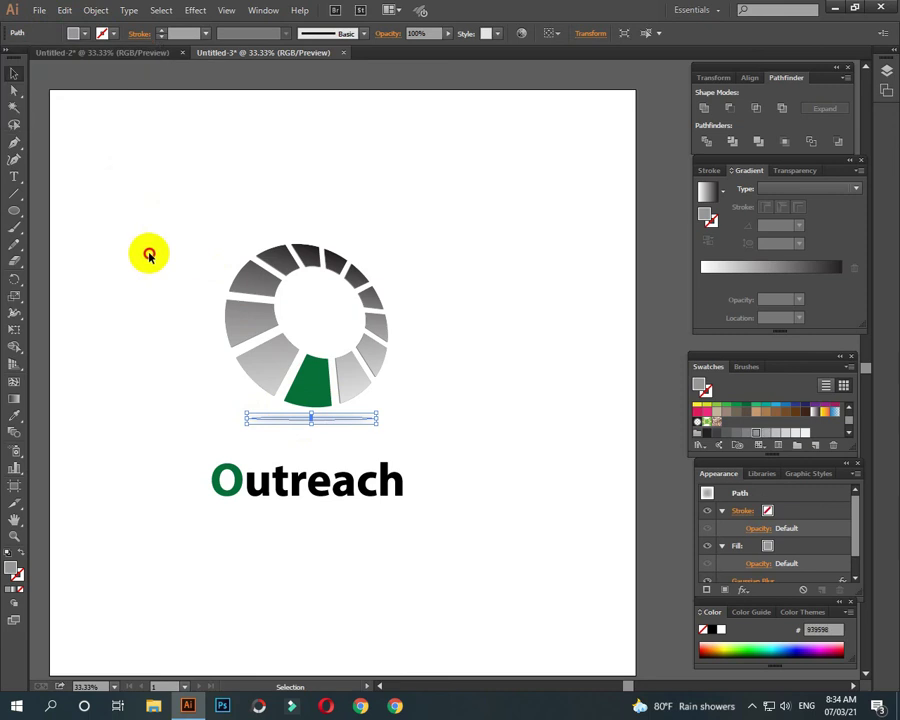
{"action": "left_click", "coordinate": [172, 222]}
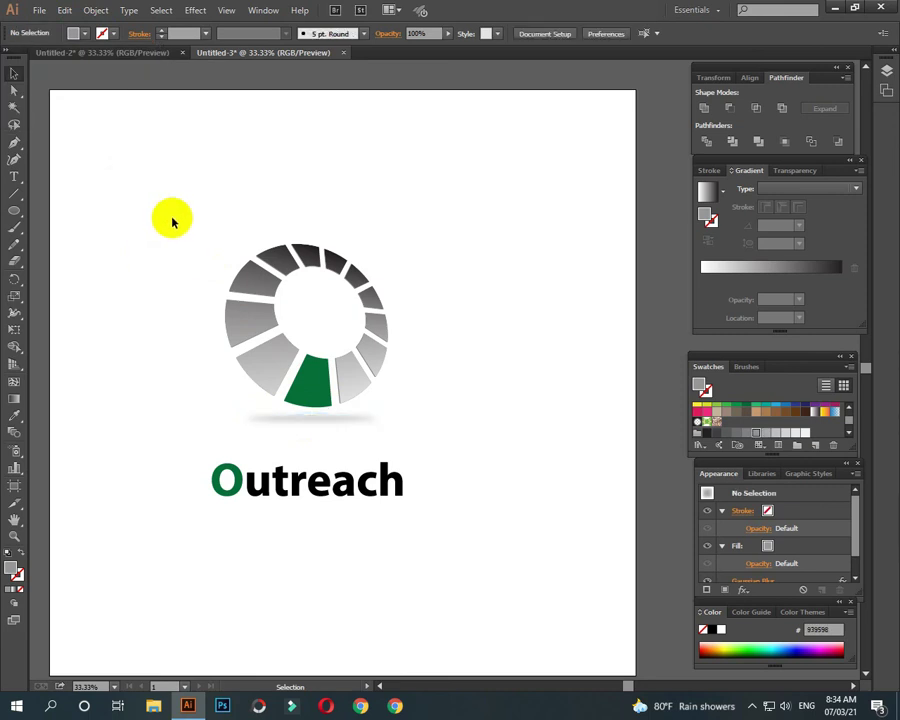
{"action": "left_click", "coordinate": [318, 424]}
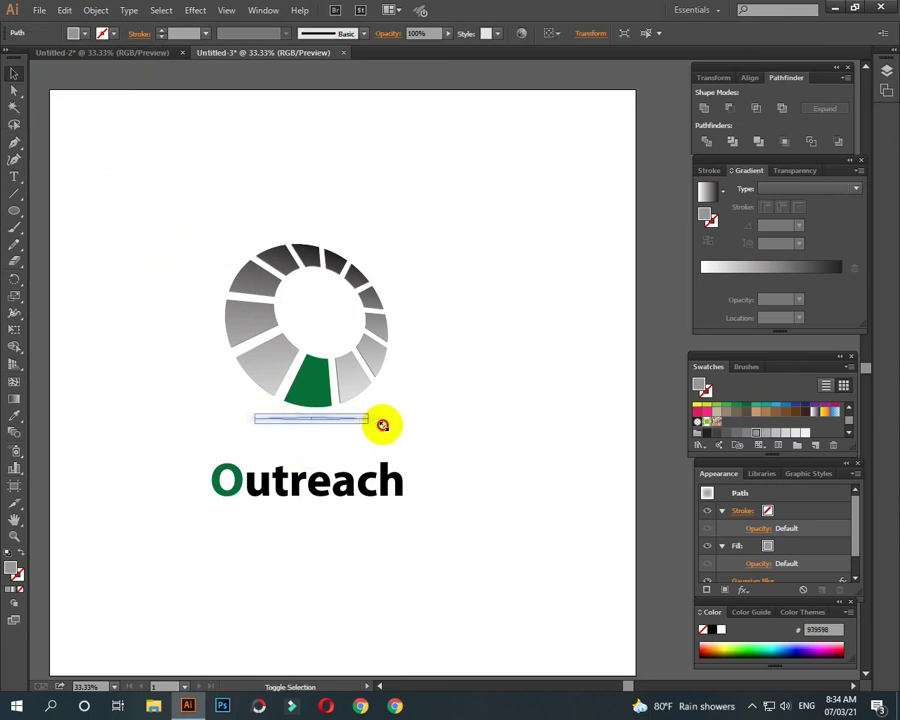
{"action": "left_click", "coordinate": [462, 437]}
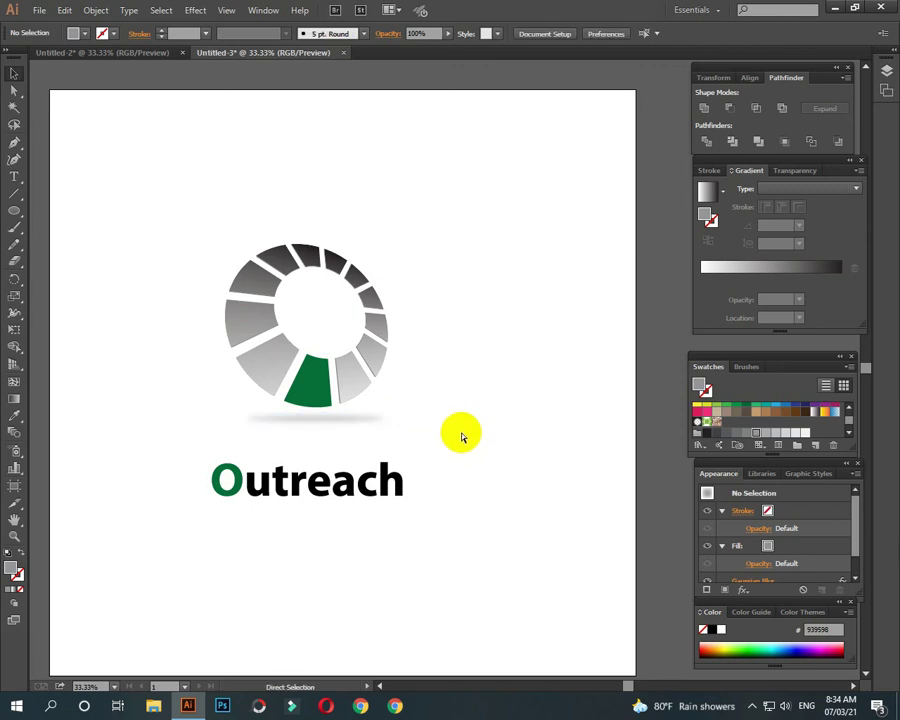
- Recentre the enlarged logo in view and reselect the shadow ellipse
{"action": "scroll", "coordinate": [462, 437], "scroll_direction": "up", "scroll_amount": 1}
{"action": "left_click_drag", "start_coordinate": [460, 432], "coordinate": [563, 473]}
{"action": "left_click_drag", "start_coordinate": [493, 436], "coordinate": [381, 415]}
{"action": "left_click", "coordinate": [384, 426]}
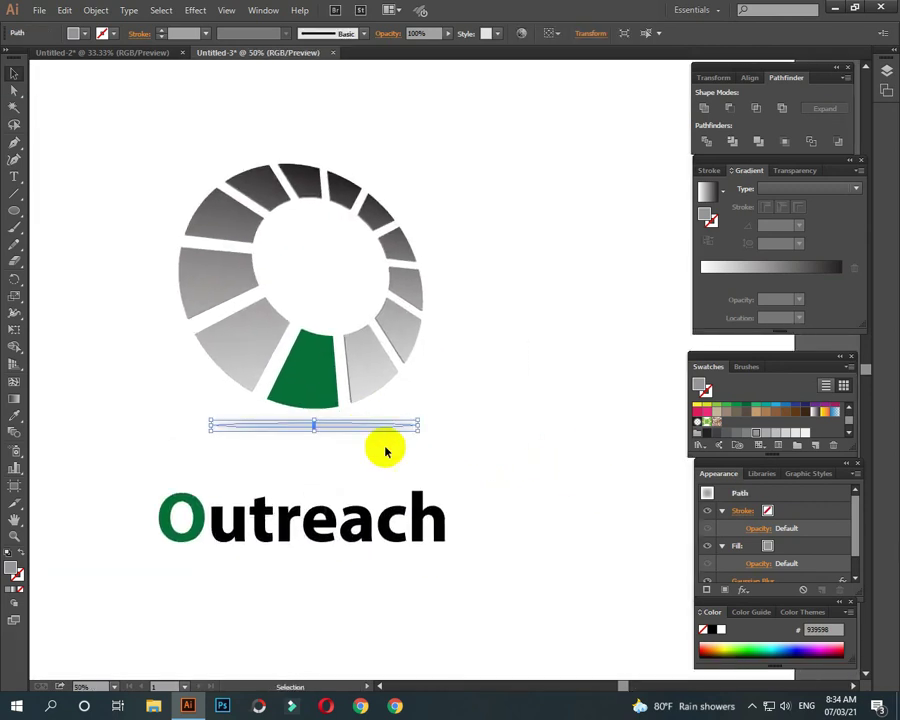
- Add a second 6.8-pixel Gaussian Blur to the shadow as a new effect
{"action": "left_click", "coordinate": [198, 14]}
{"action": "mouse_move", "coordinate": [209, 245]}
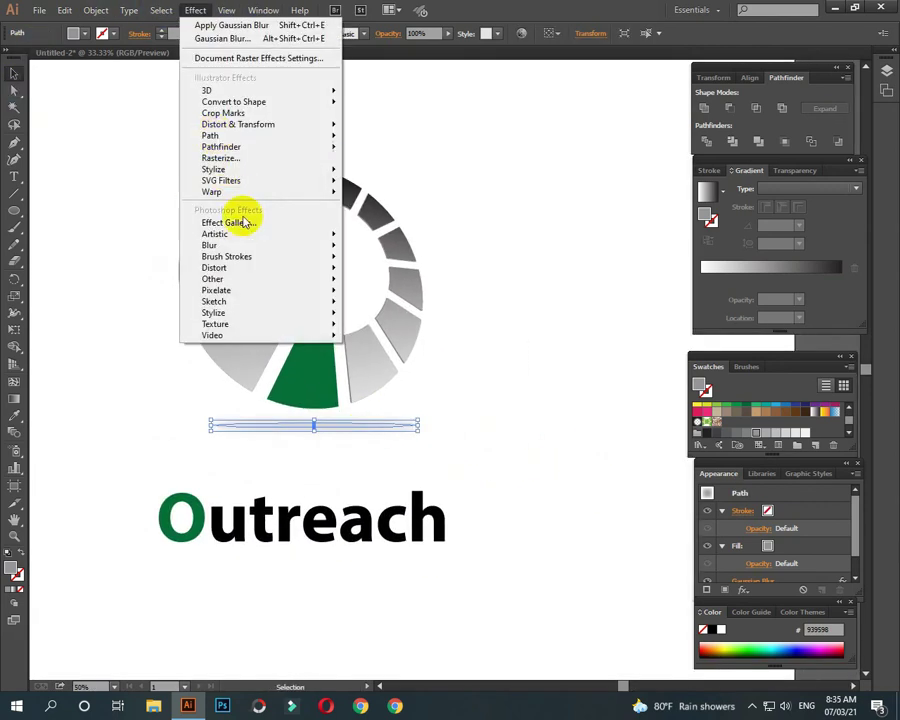
{"action": "left_click", "coordinate": [428, 246]}
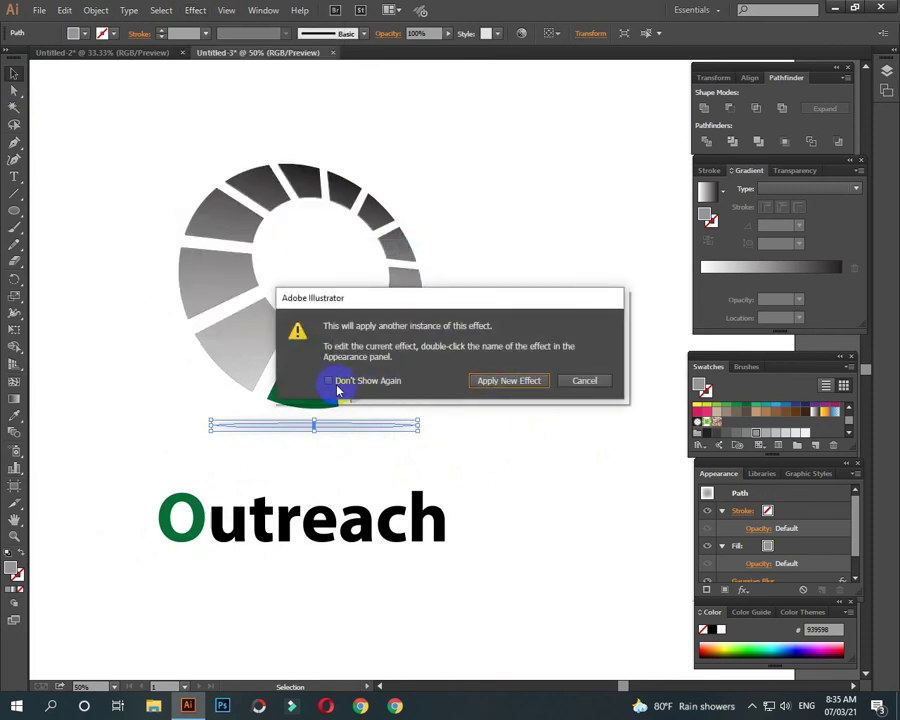
{"action": "left_click", "coordinate": [493, 381]}
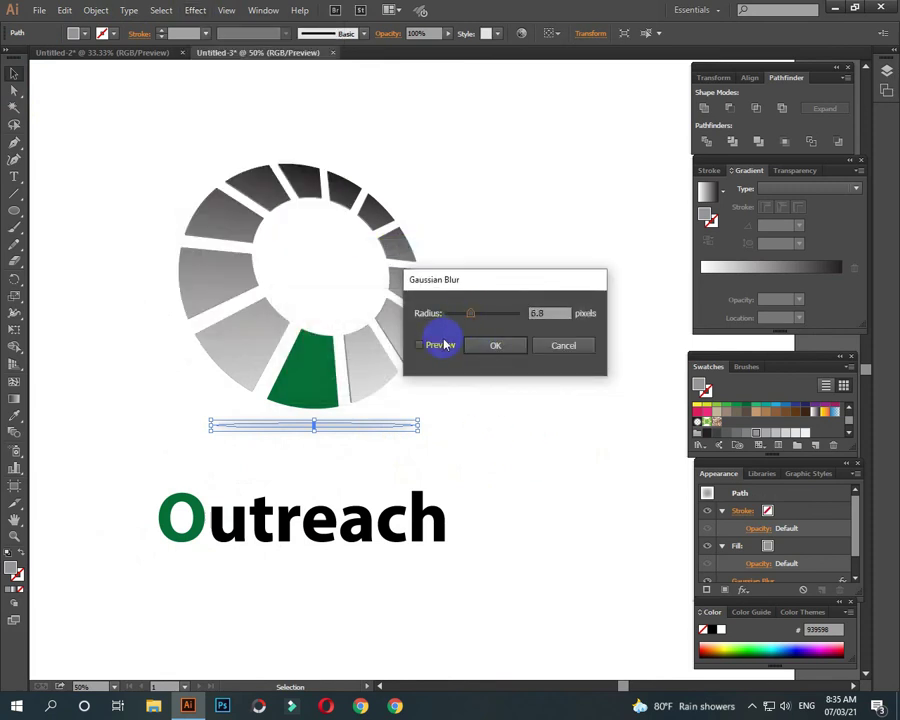
{"action": "left_click", "coordinate": [495, 345]}
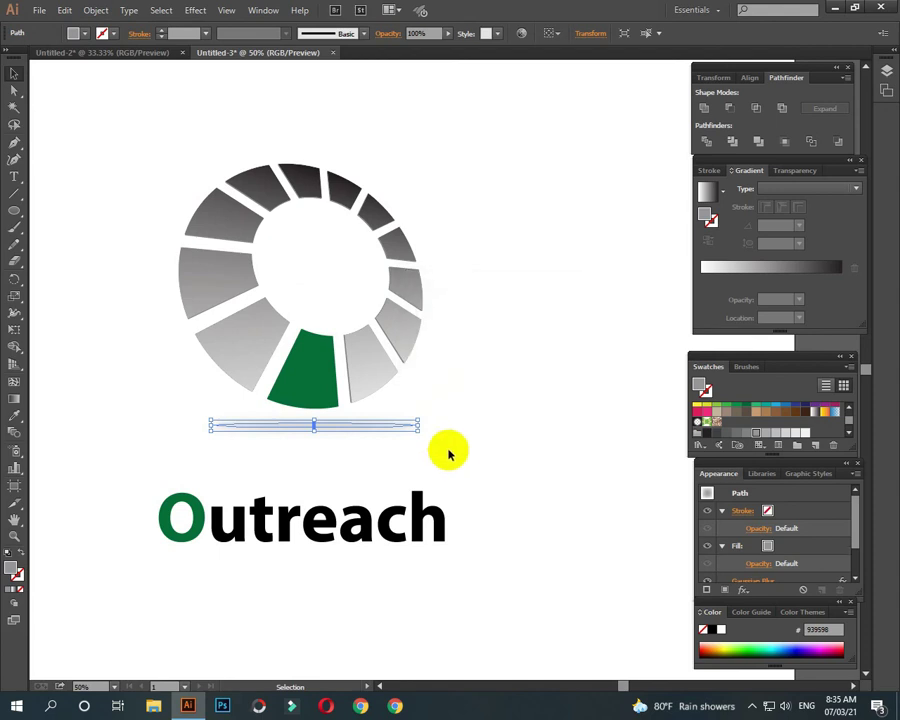
{"action": "left_click", "coordinate": [74, 36]}
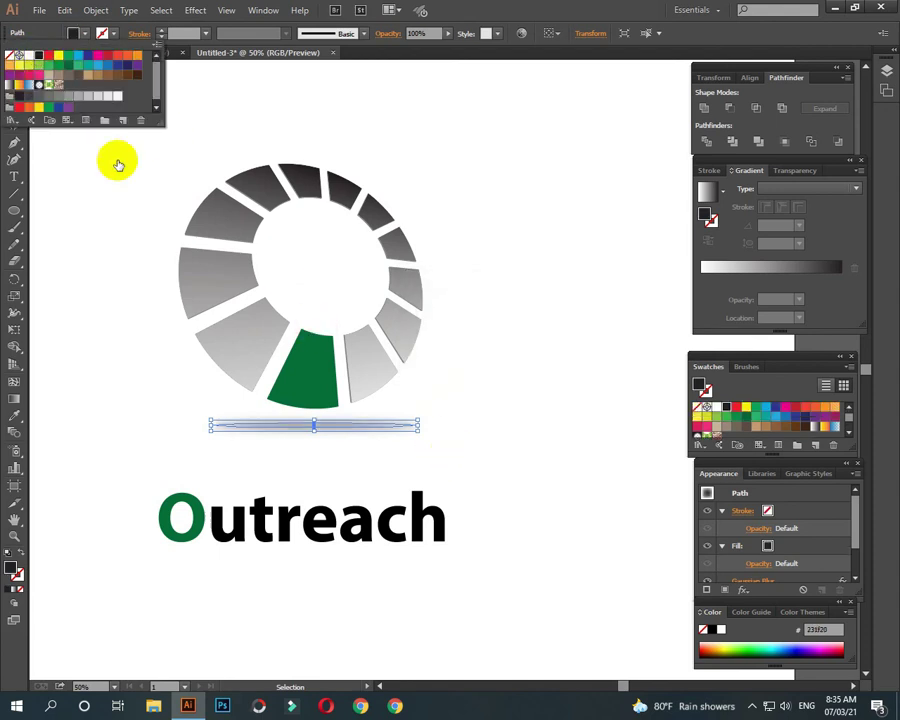
{"action": "left_click", "coordinate": [671, 457]}
{"action": "key", "text": "ctrl+minus"}
{"action": "key", "text": "ctrl+minus"}
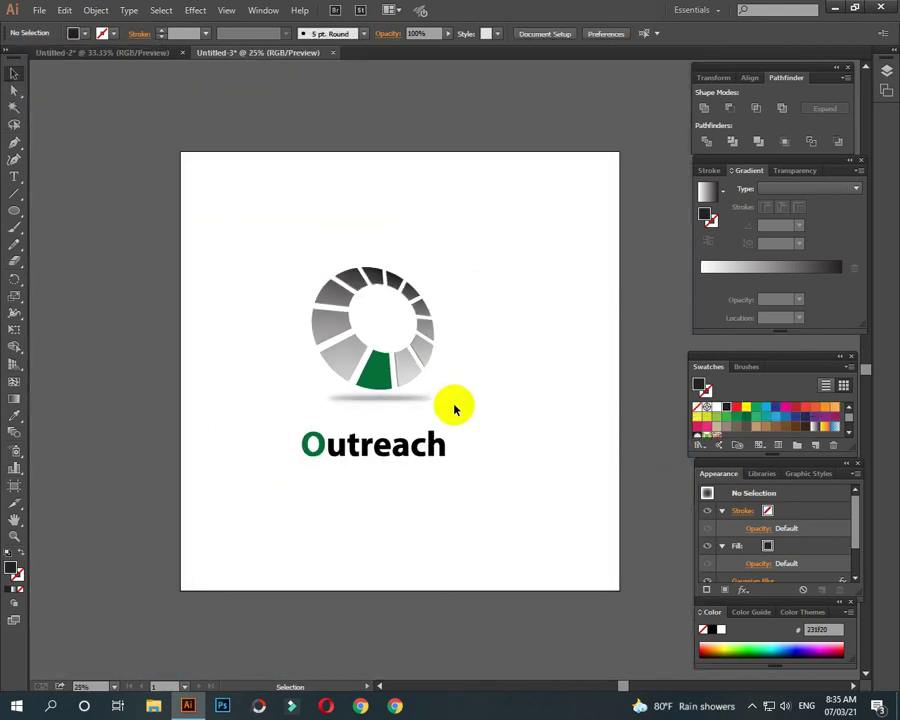
- Nudge the Outreach text up toward the spinner ring
{"action": "left_click_drag", "start_coordinate": [356, 492], "coordinate": [482, 86]}
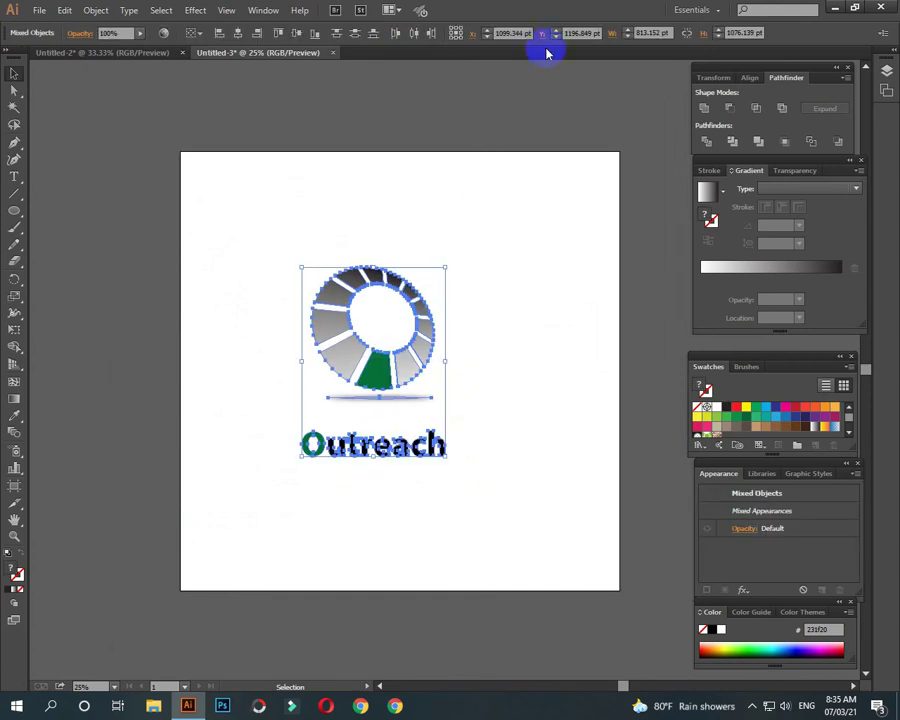
{"action": "left_click", "coordinate": [546, 408]}
{"action": "left_click", "coordinate": [402, 444]}
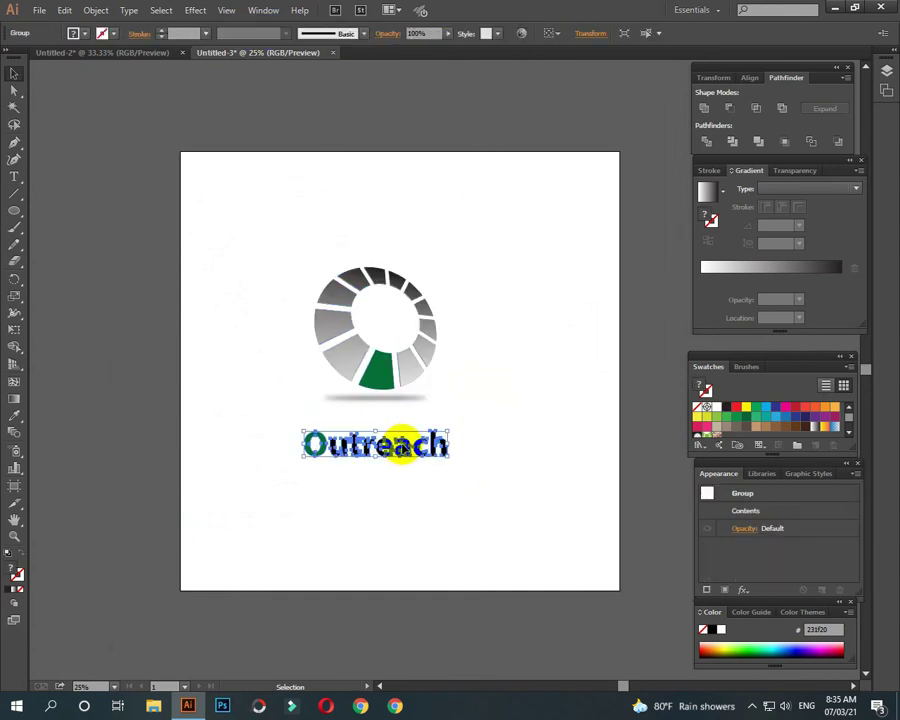
{"action": "key", "text": "shift+Up"}
{"action": "key", "text": "shift+Up"}
{"action": "key", "text": "shift+Up"}
{"action": "key", "text": "shift+Up"}
{"action": "key", "text": "shift+Up"}
{"action": "key", "text": "shift+Up"}
{"action": "key", "text": "shift+Up"}
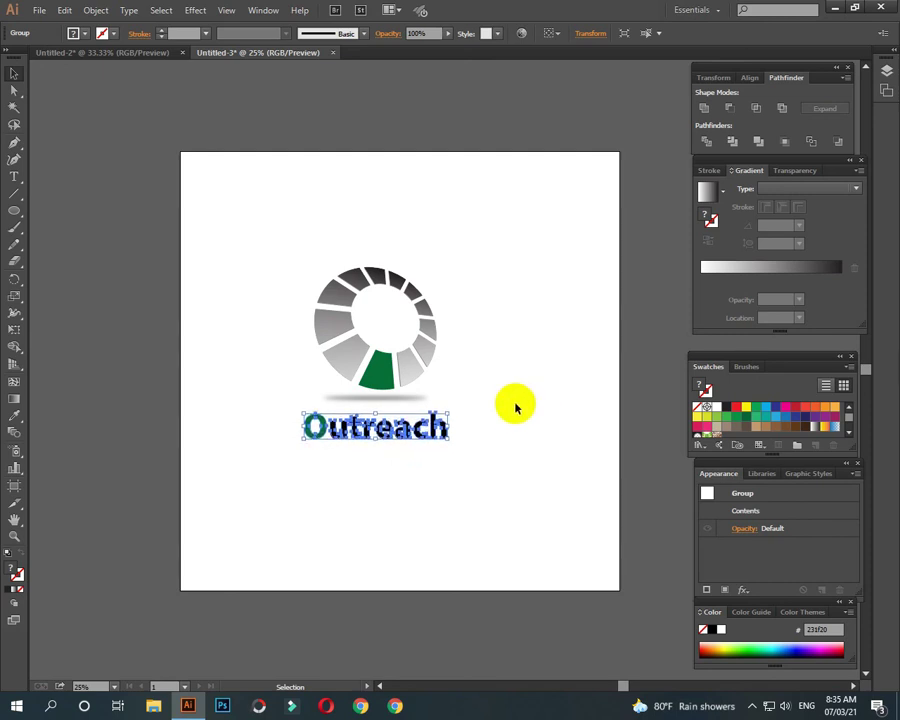
{"action": "left_click", "coordinate": [518, 408]}
- Set the shadow's opacity to 46%
{"action": "left_click", "coordinate": [395, 401]}
{"action": "left_click", "coordinate": [428, 35]}
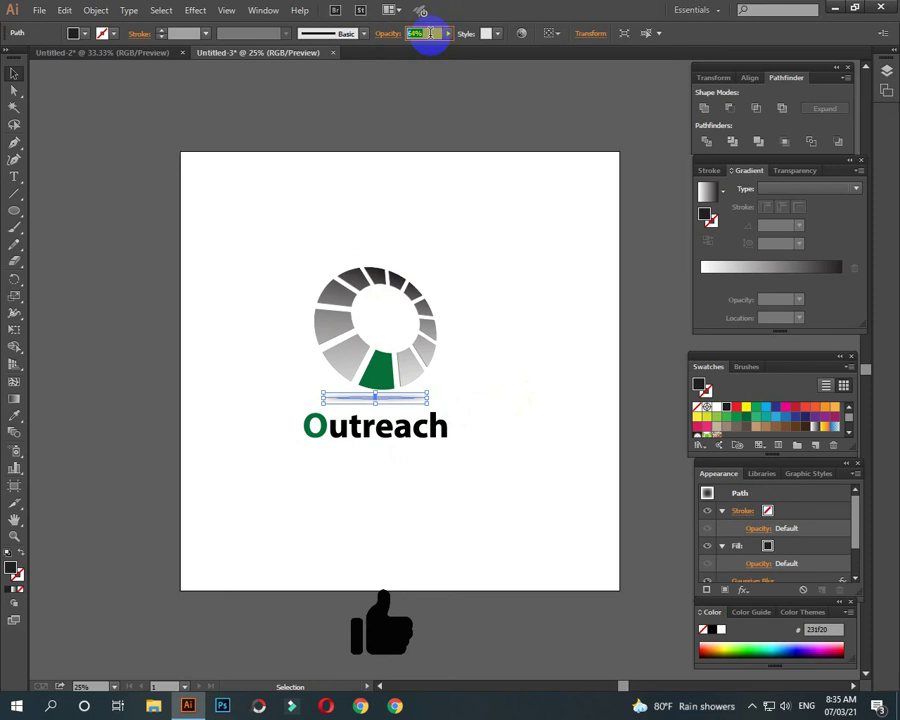
{"action": "type", "text": "46"}
{"action": "key", "text": "Return"}
{"action": "left_click", "coordinate": [486, 308]}
- Group the ring, shadow and Outreach text into one logo
{"action": "key", "text": "ctrl+a"}
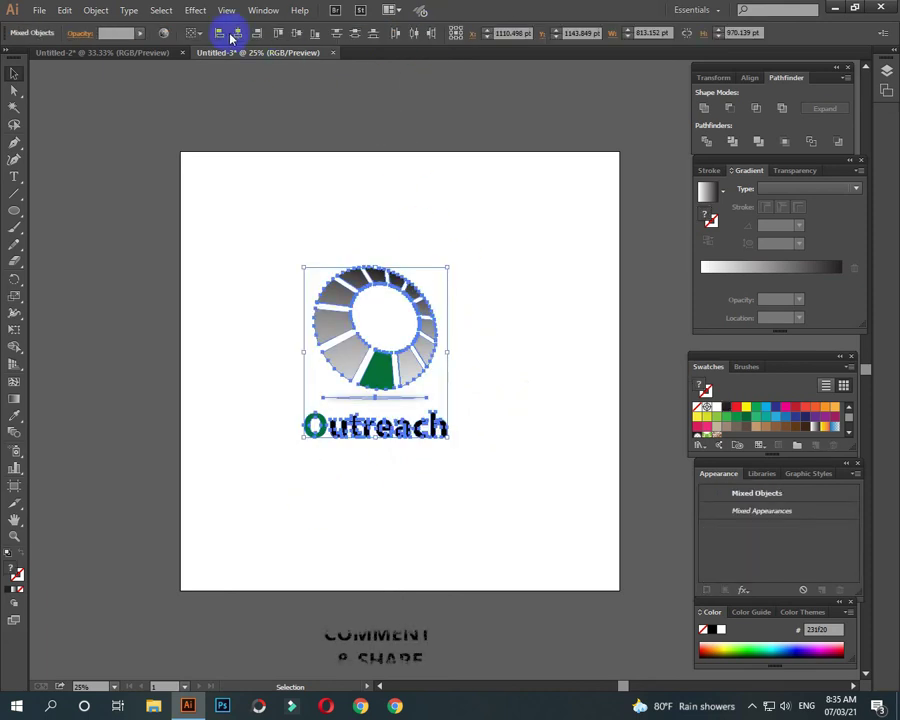
{"action": "right_click", "coordinate": [432, 348]}
{"action": "left_click", "coordinate": [458, 410]}
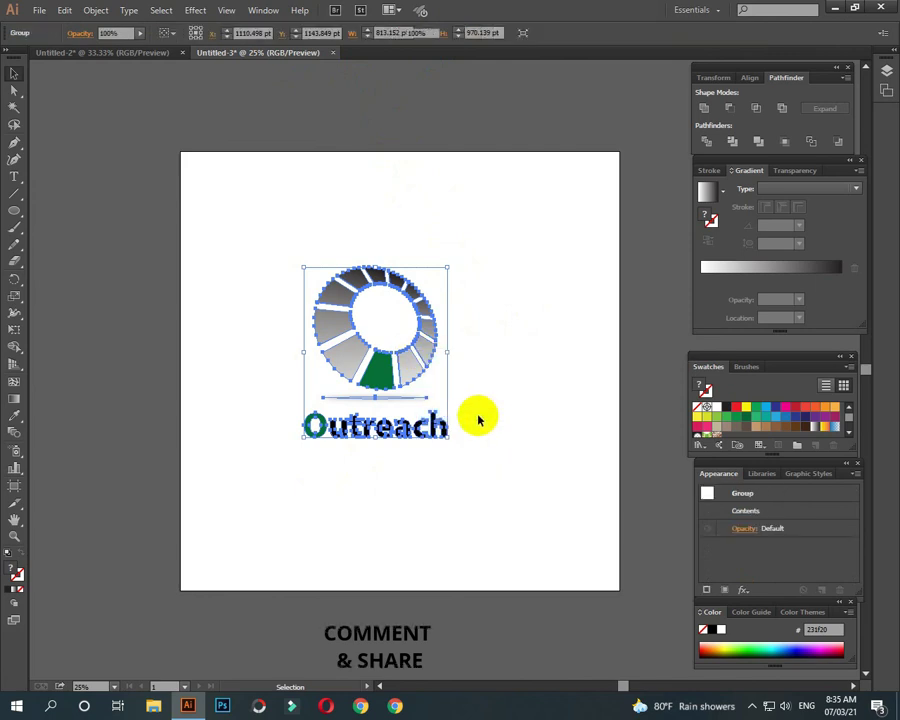
{"action": "left_click", "coordinate": [512, 430]}
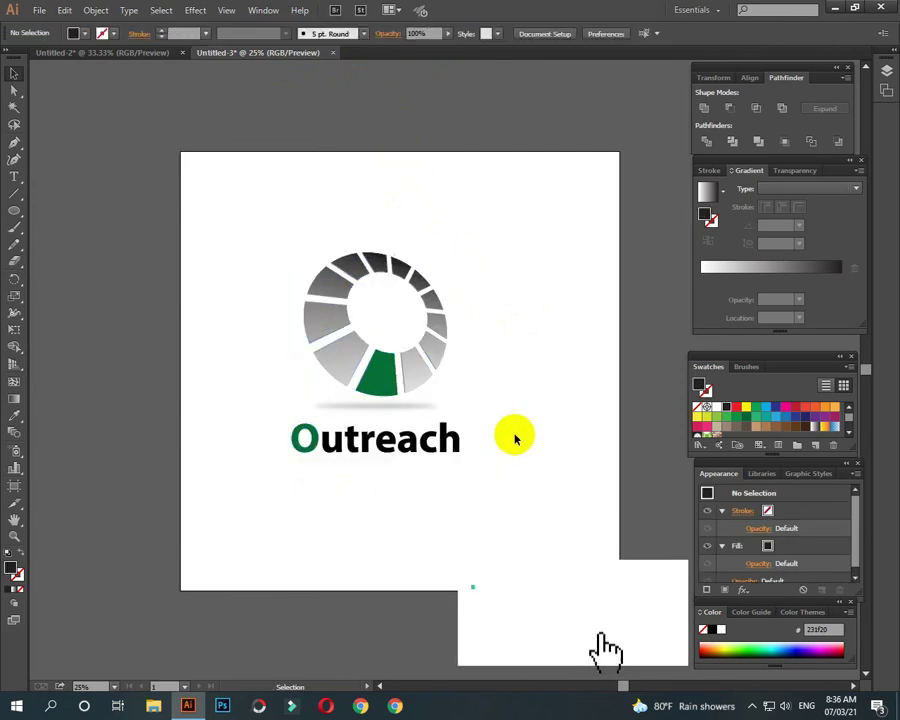
{"action": "scroll", "coordinate": [498, 424], "scroll_direction": "right", "scroll_amount": 2}
{"action": "scroll", "coordinate": [430, 400], "scroll_direction": "right", "scroll_amount": 1}
{"action": "left_click", "coordinate": [357, 381]}
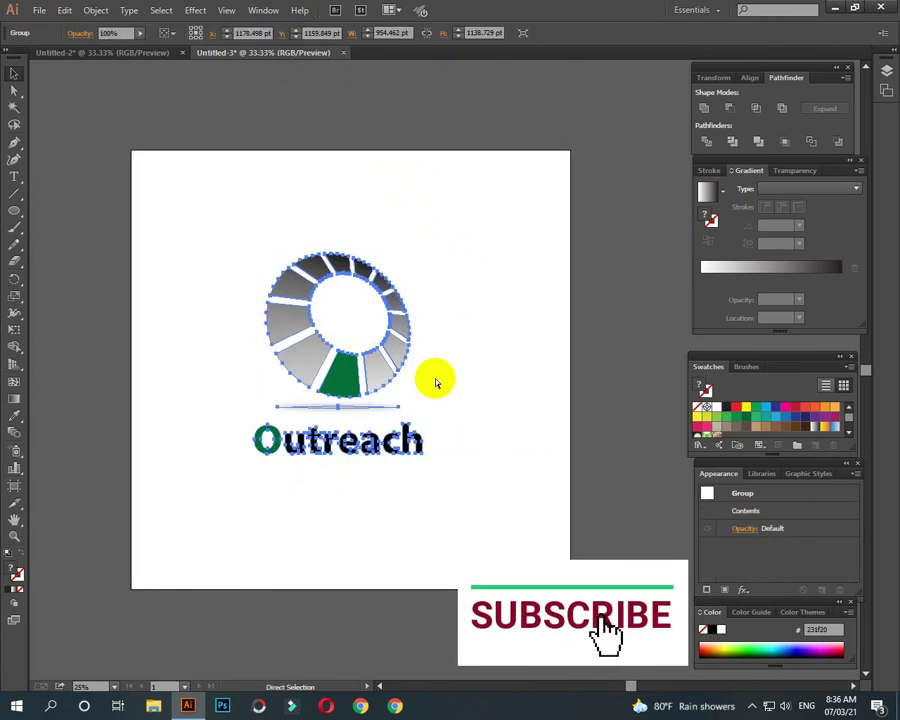
{"action": "scroll", "coordinate": [434, 376], "scroll_direction": "up", "scroll_amount": 2}
{"action": "left_click_drag", "start_coordinate": [434, 376], "coordinate": [575, 383]}
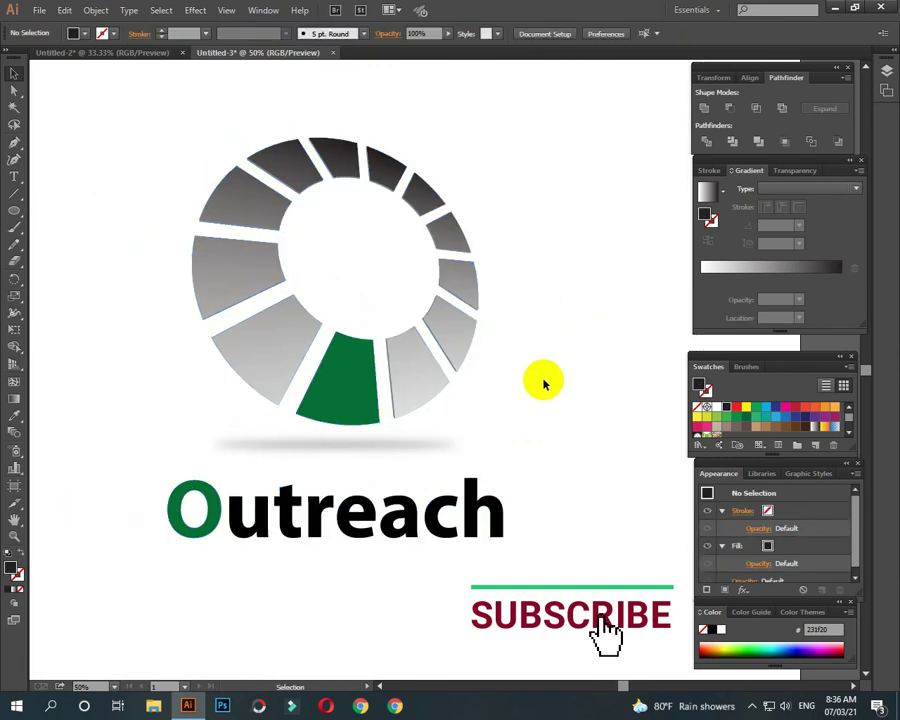